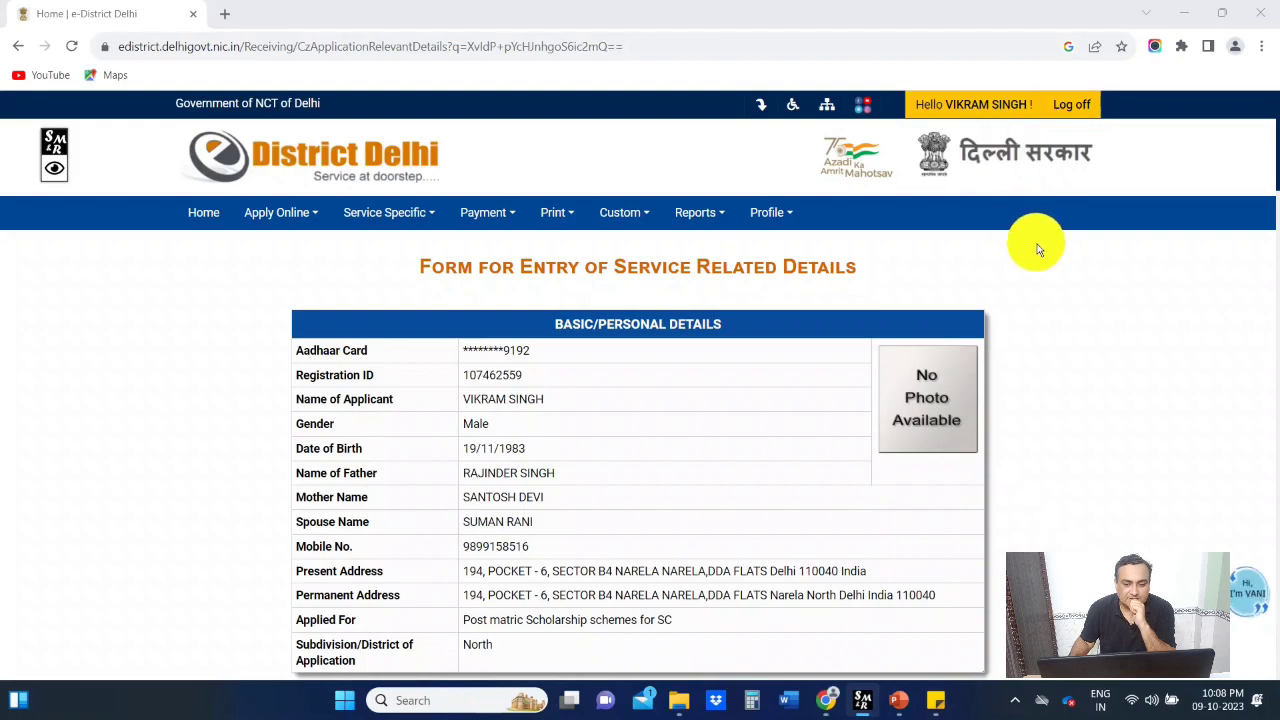
Step: Review the applicant's basic details, the Post-Matric Scholarship guidelines, and the form's Enrolment Id and Name As Per School Record fields
{"action": "scroll", "coordinate": [1071, 286], "scroll_direction": "down", "scroll_amount": 1}
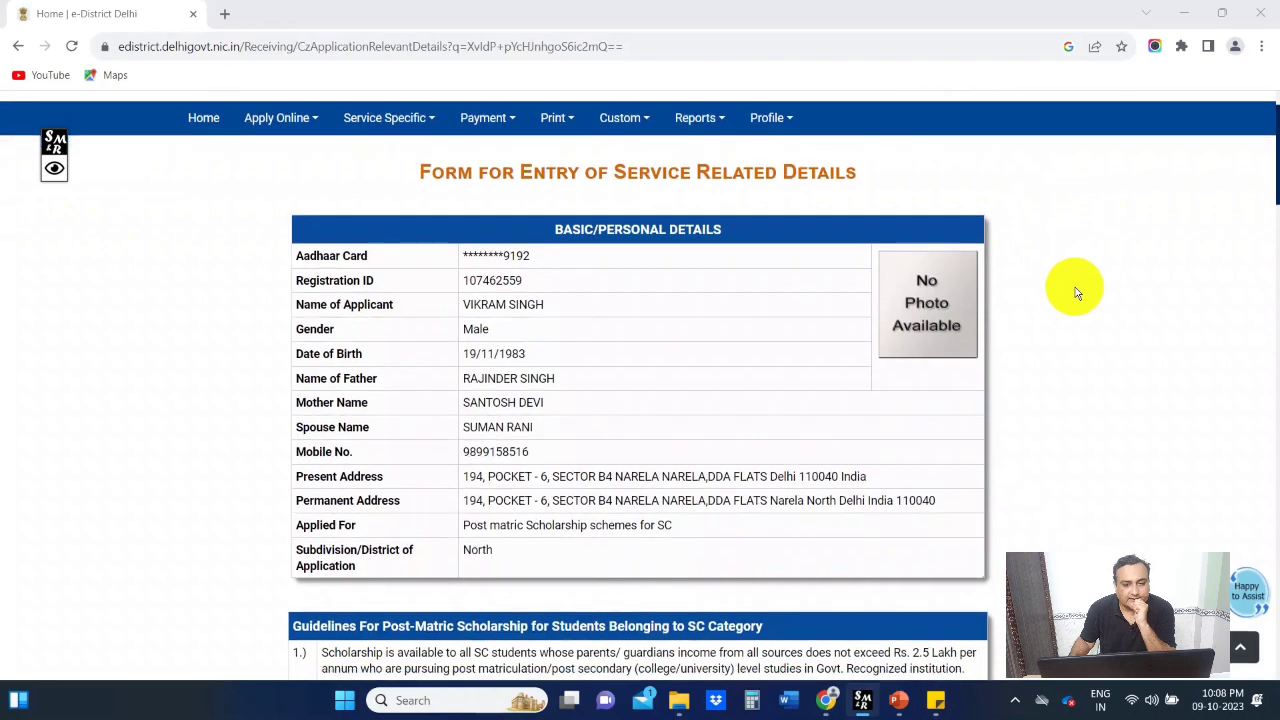
{"action": "scroll", "coordinate": [1076, 293], "scroll_direction": "down", "scroll_amount": 2}
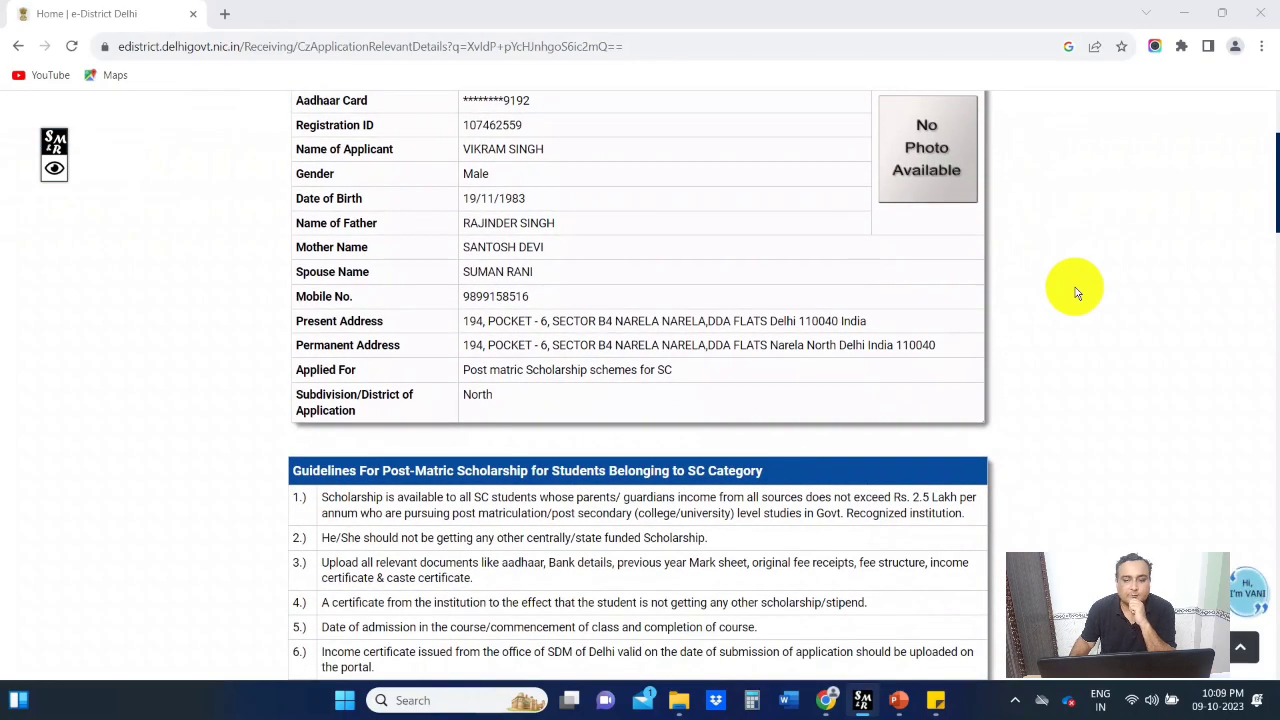
{"action": "scroll", "coordinate": [1076, 293], "scroll_direction": "down", "scroll_amount": 5}
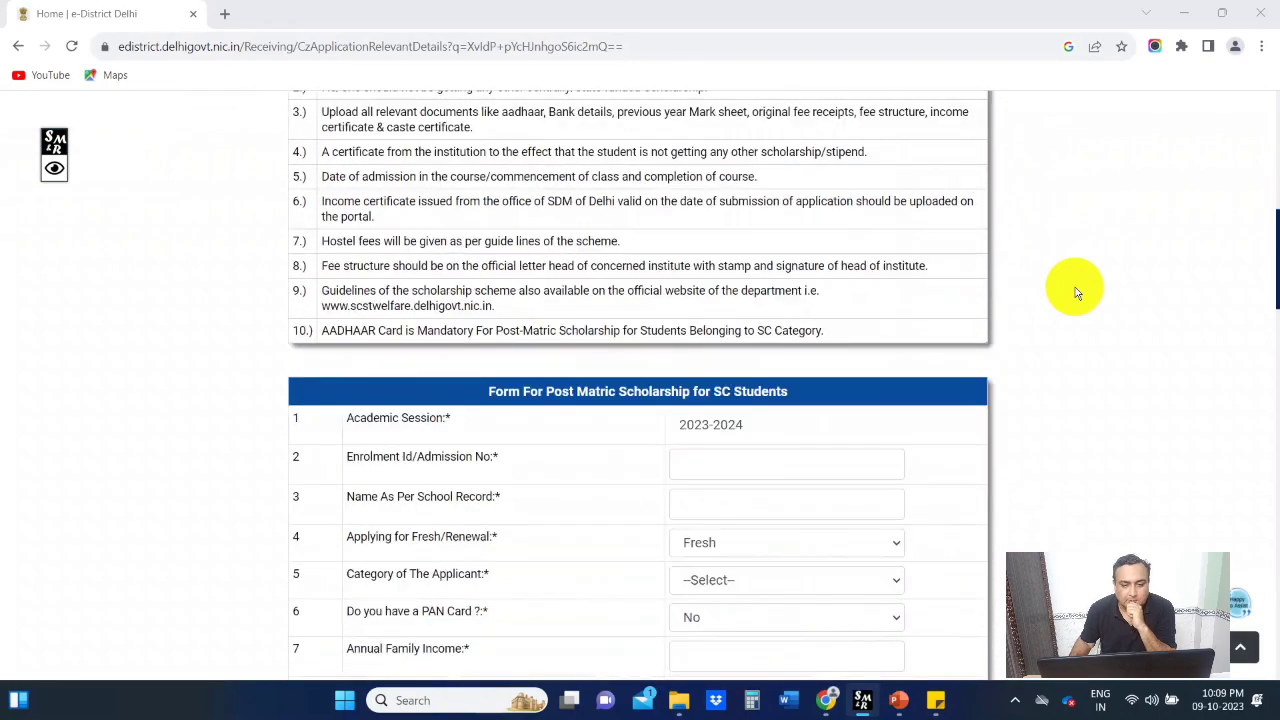
{"action": "scroll", "coordinate": [1076, 292], "scroll_direction": "down", "scroll_amount": 3}
{"action": "scroll", "coordinate": [1075, 290], "scroll_direction": "up", "scroll_amount": 1}
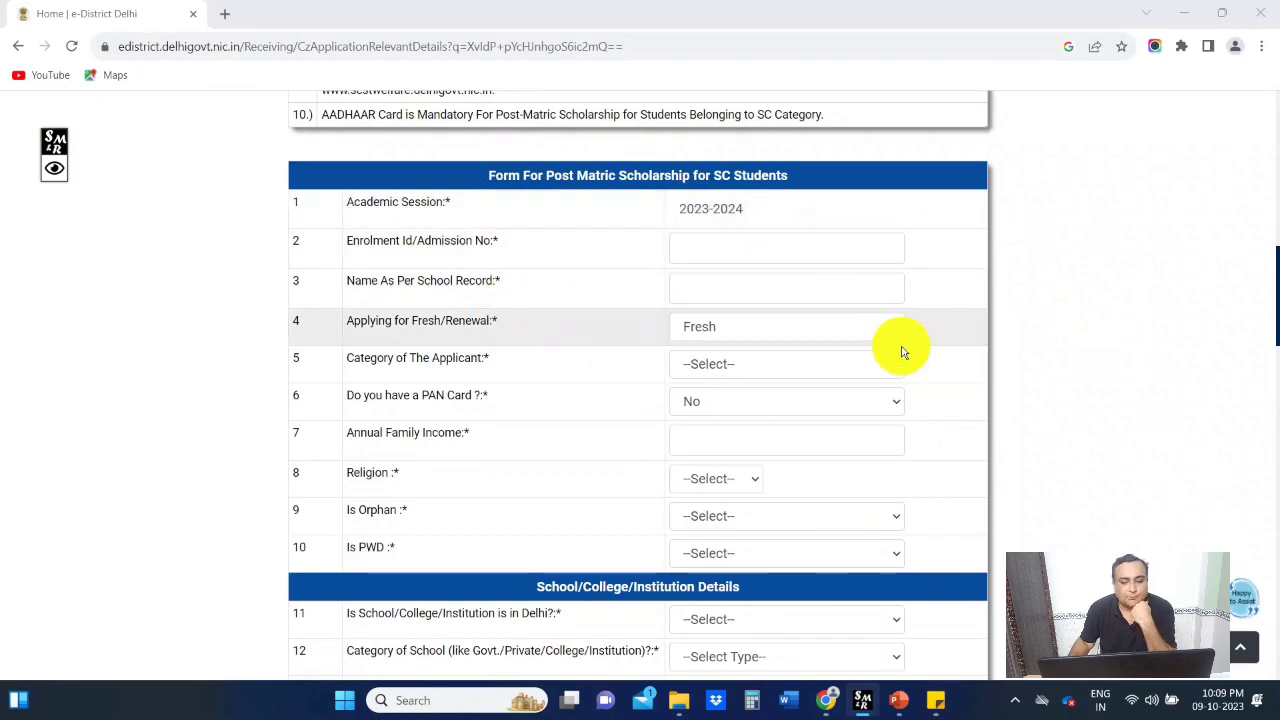
{"action": "left_click", "coordinate": [843, 254]}
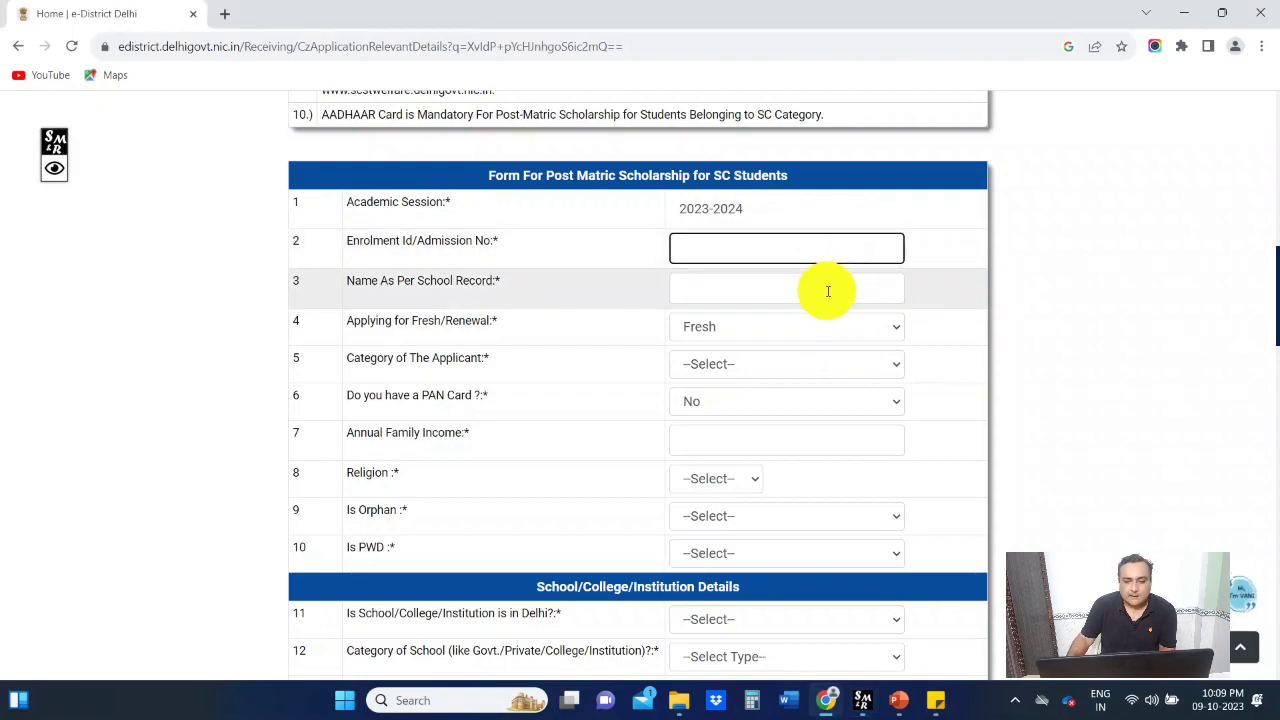
{"action": "left_click", "coordinate": [828, 291]}
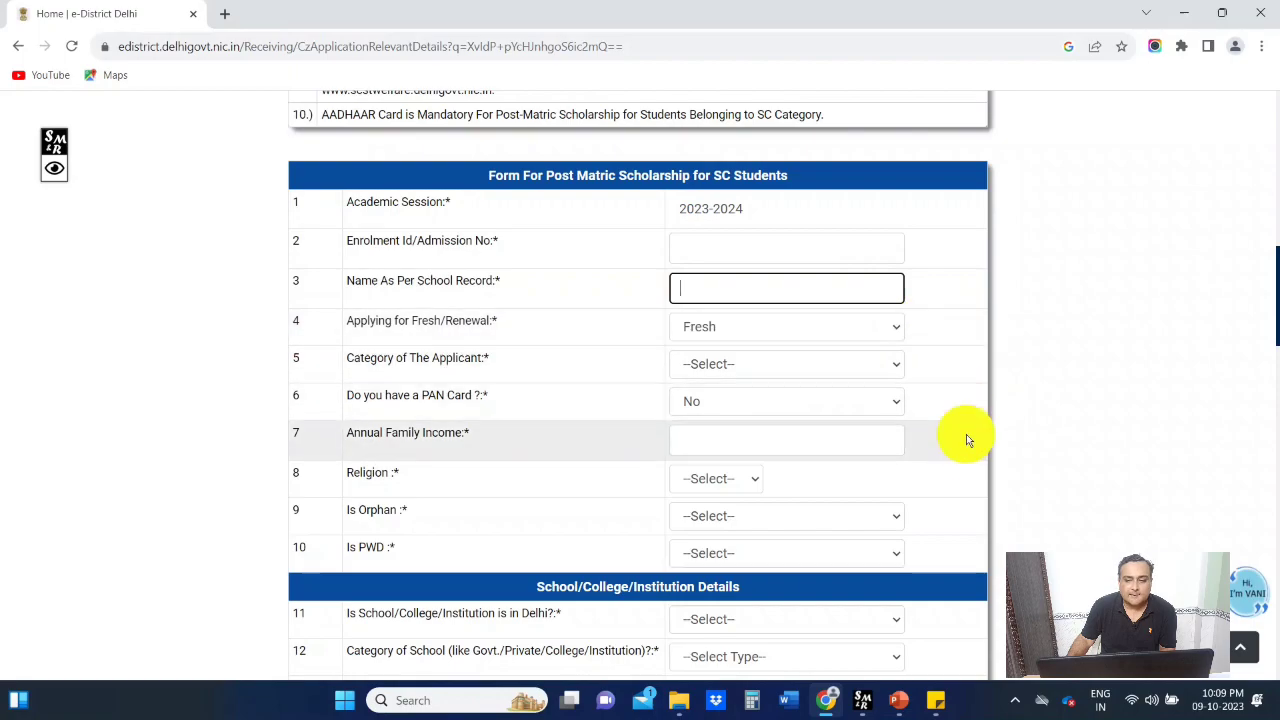
Step: Set the applicant's category to SC/अनुसूचित जाति and mark the caste certificate as issued from Delhi
{"action": "left_click", "coordinate": [897, 367]}
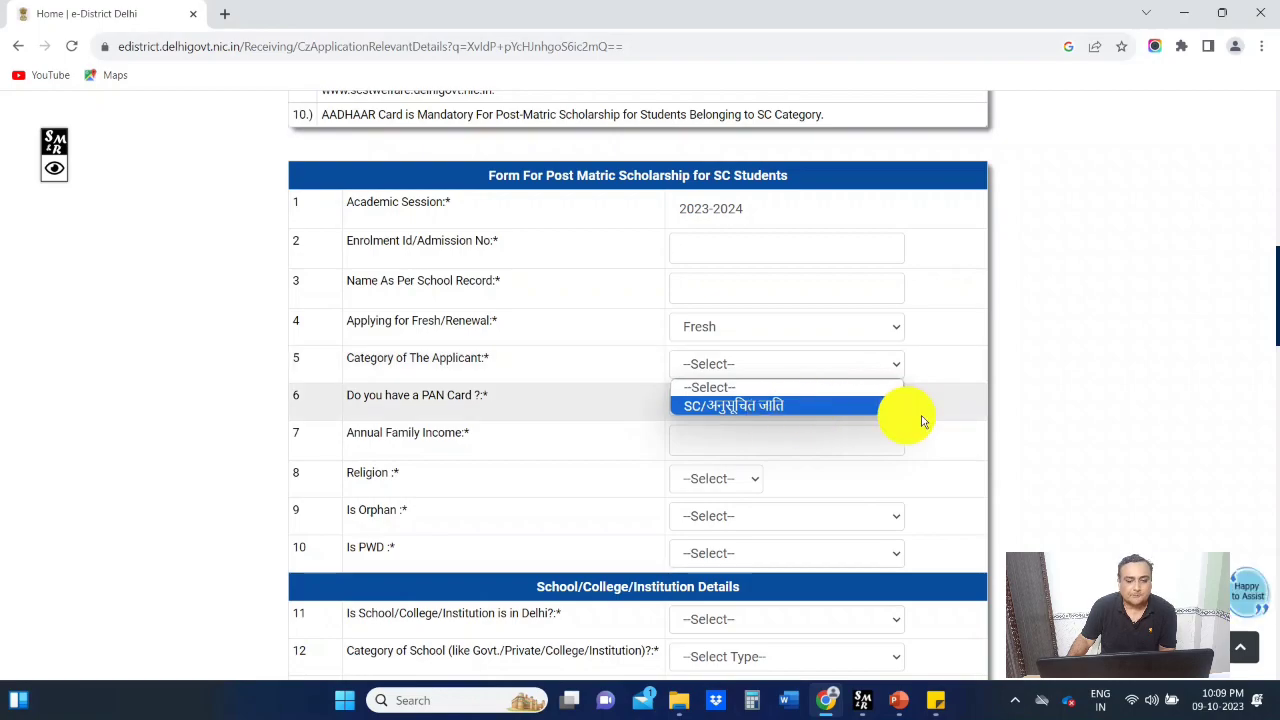
{"action": "left_click", "coordinate": [870, 406]}
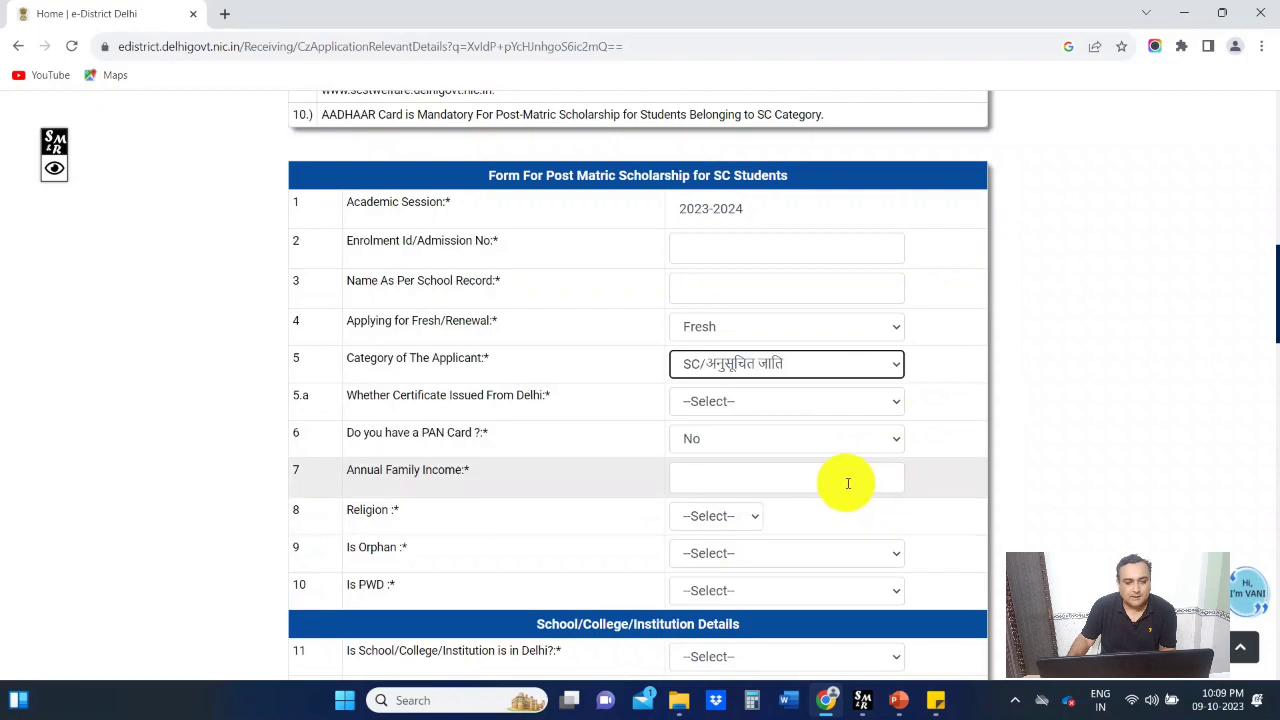
{"action": "left_click", "coordinate": [893, 406]}
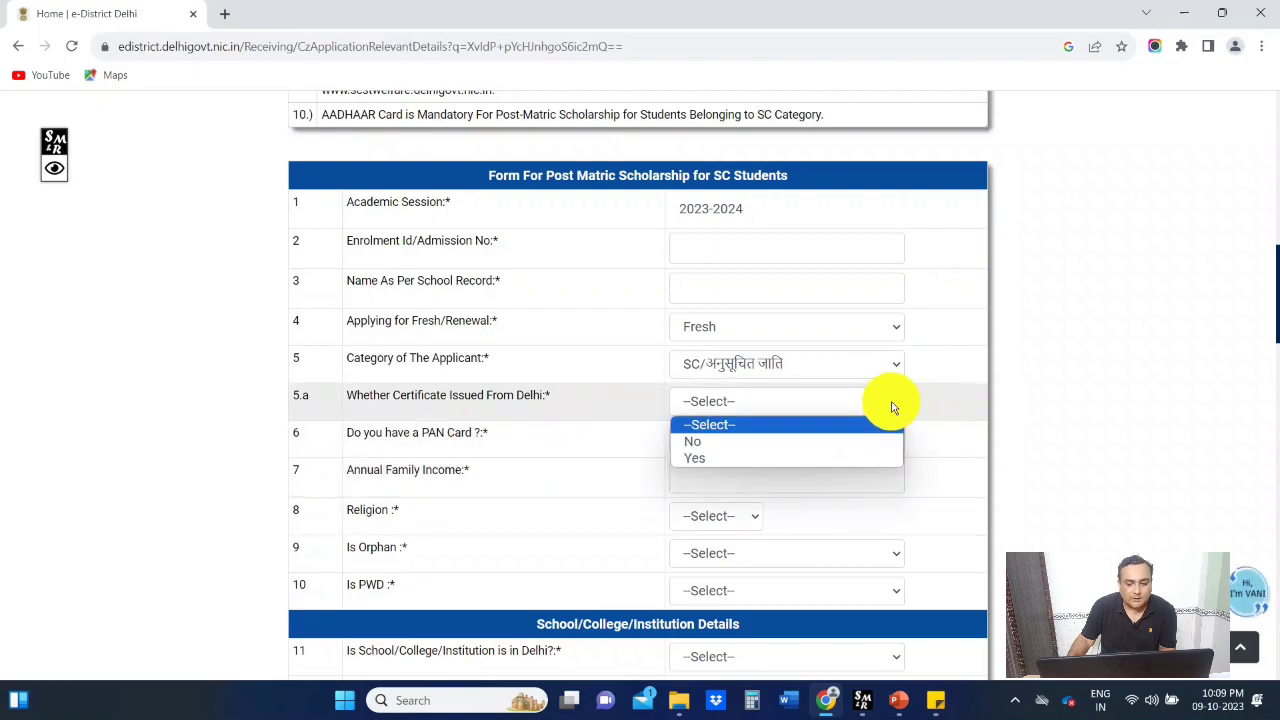
{"action": "left_click", "coordinate": [731, 459]}
{"action": "left_click", "coordinate": [805, 443]}
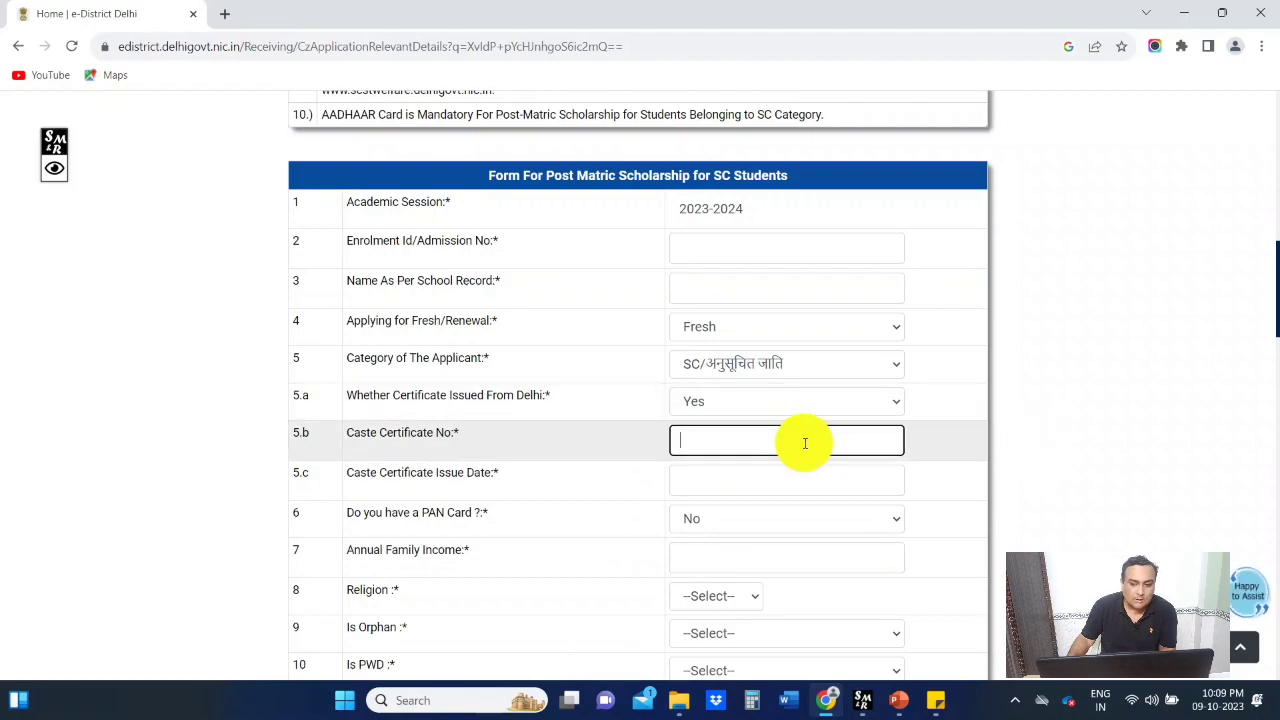
{"action": "left_click", "coordinate": [794, 484]}
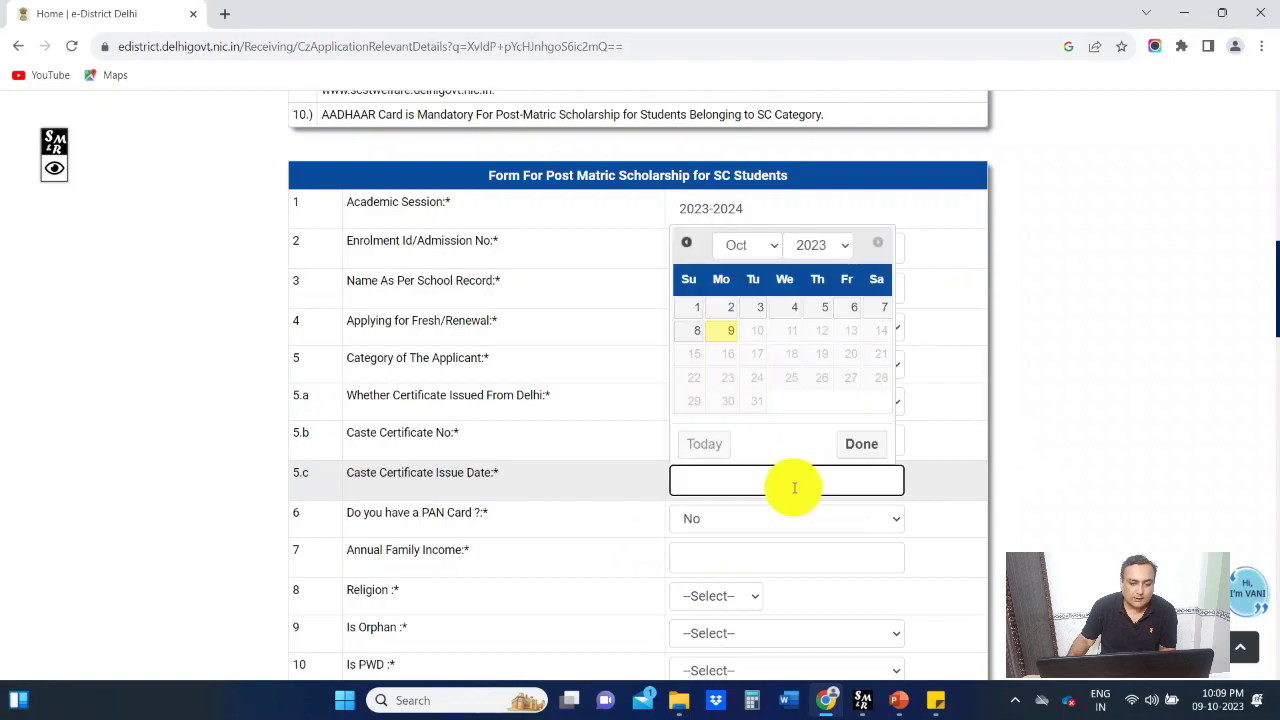
Step: Answer Yes to the question whether the applicant has a PAN Card
{"action": "scroll", "coordinate": [987, 484], "scroll_direction": "down", "scroll_amount": 2}
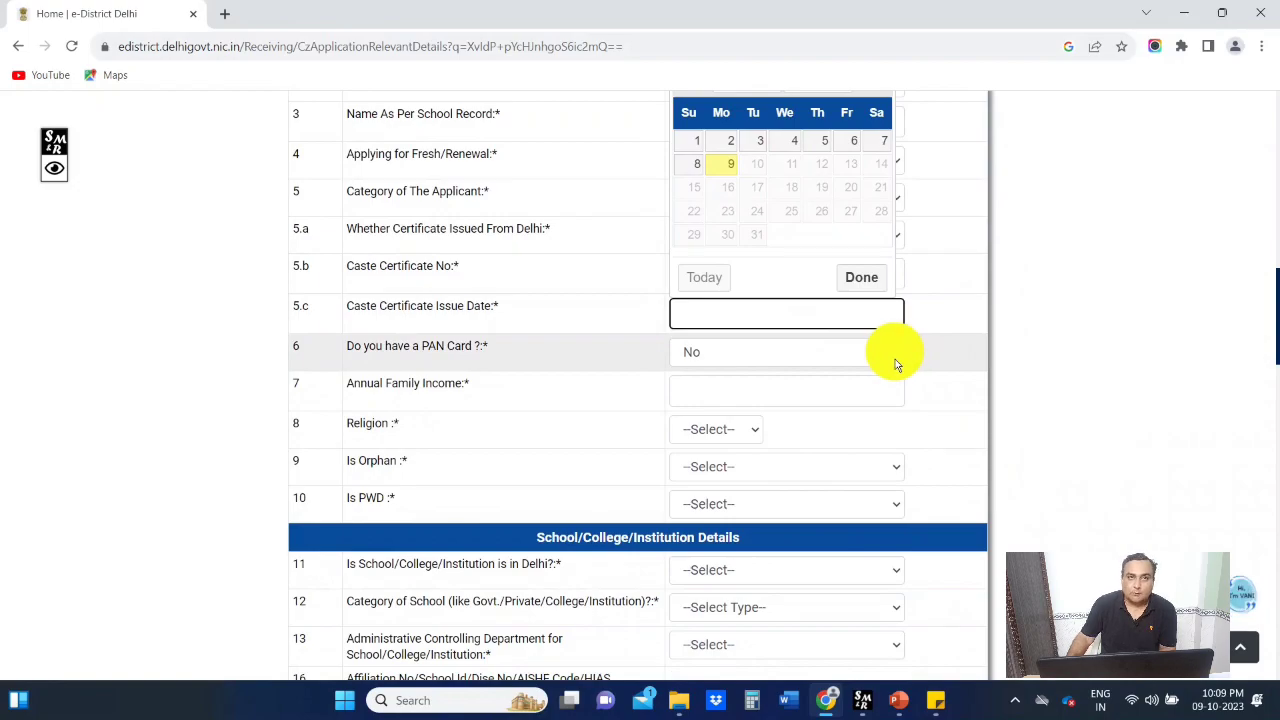
{"action": "left_click", "coordinate": [900, 357]}
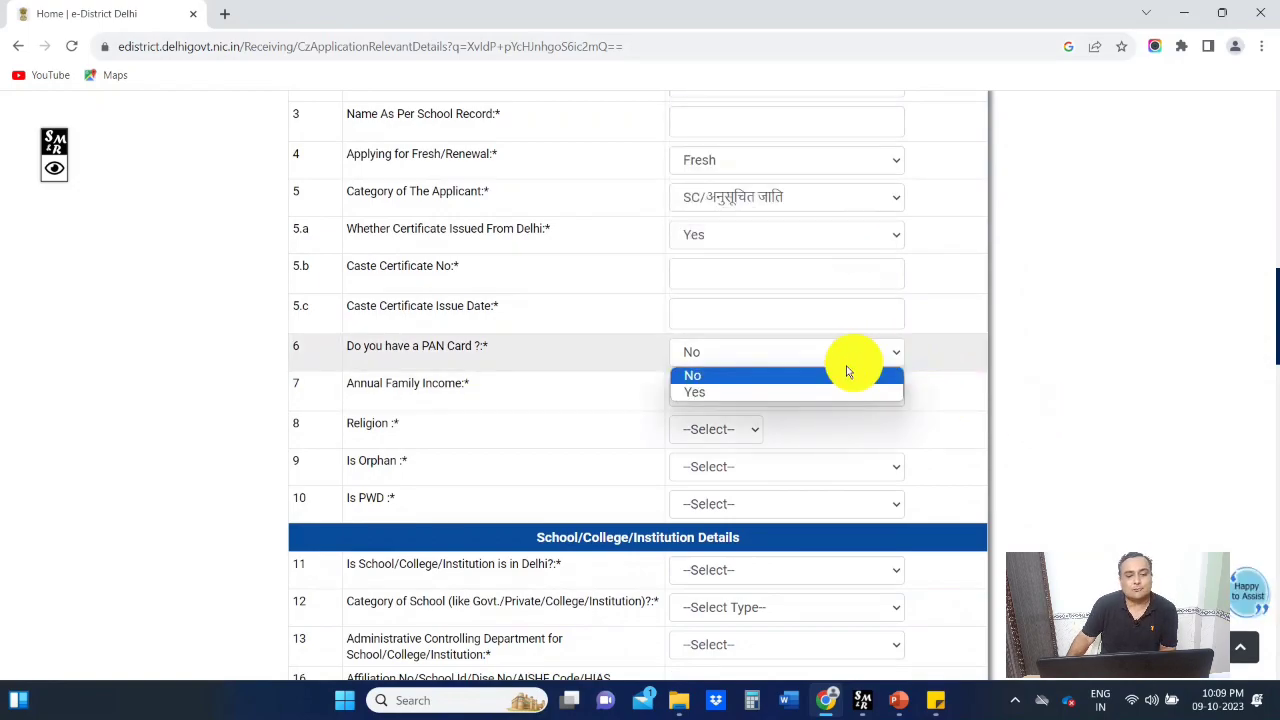
{"action": "left_click", "coordinate": [738, 392]}
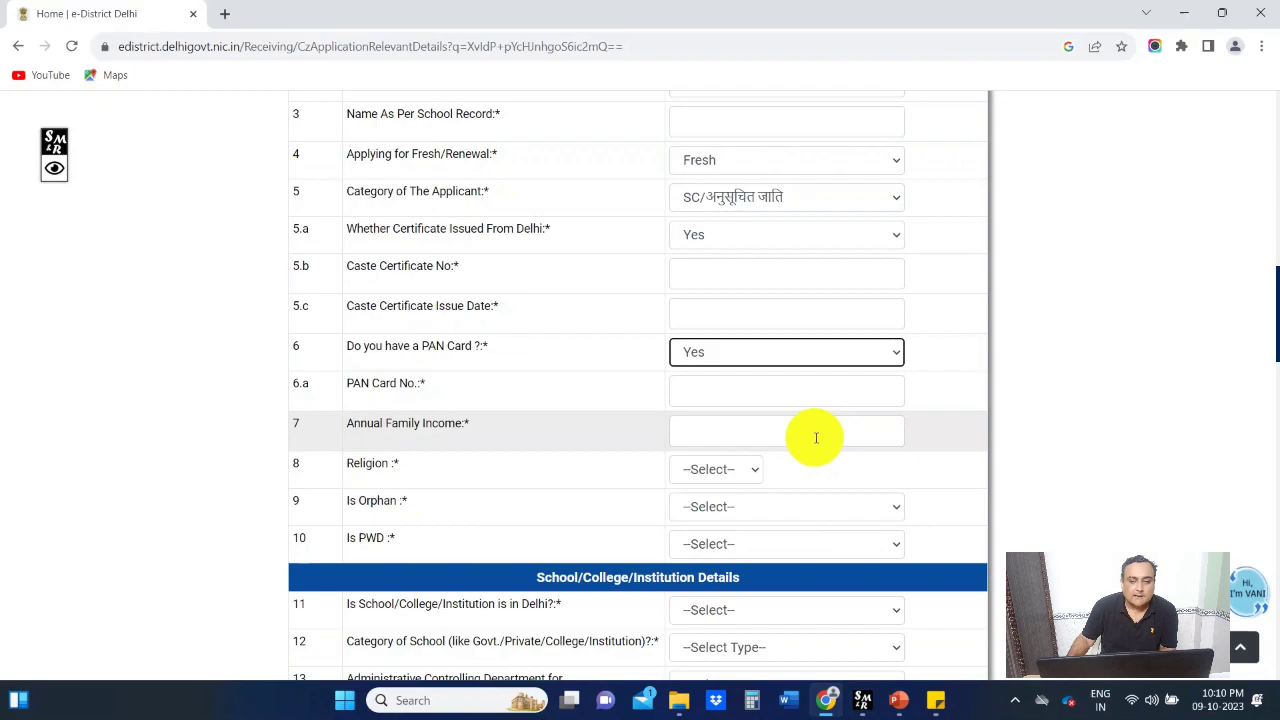
{"action": "scroll", "coordinate": [821, 446], "scroll_direction": "down", "scroll_amount": 2}
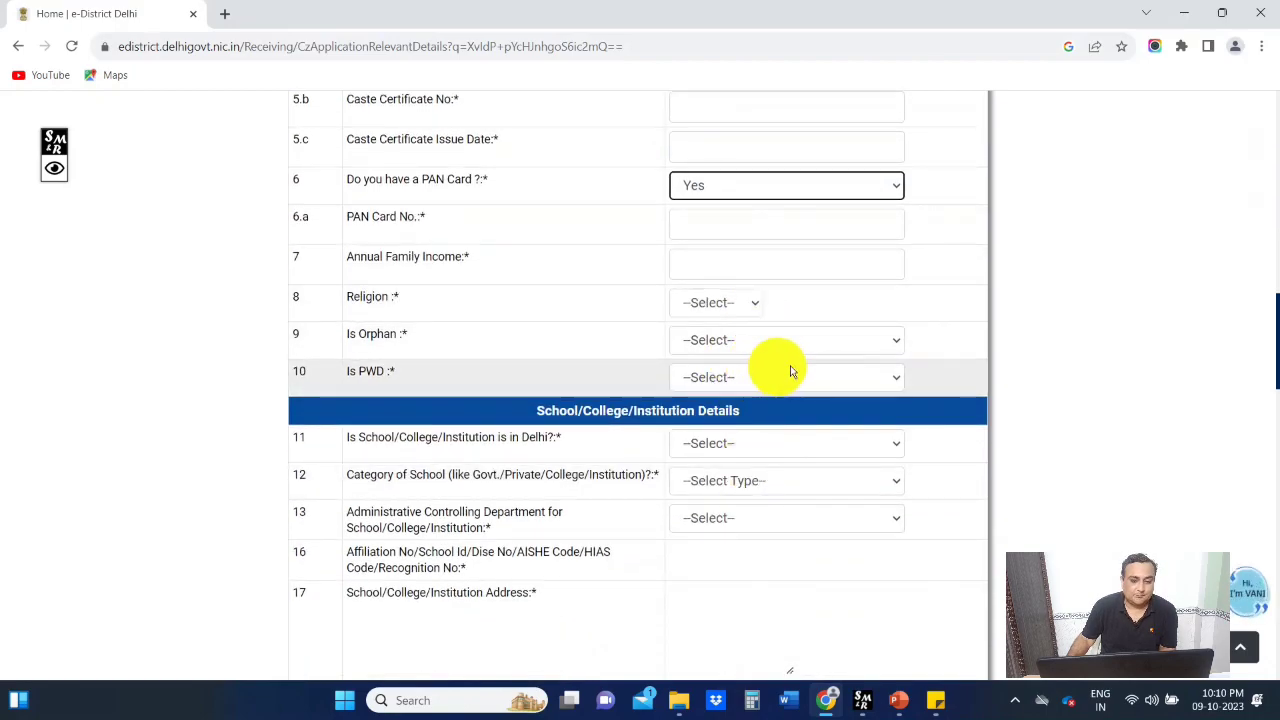
{"action": "left_click", "coordinate": [897, 341]}
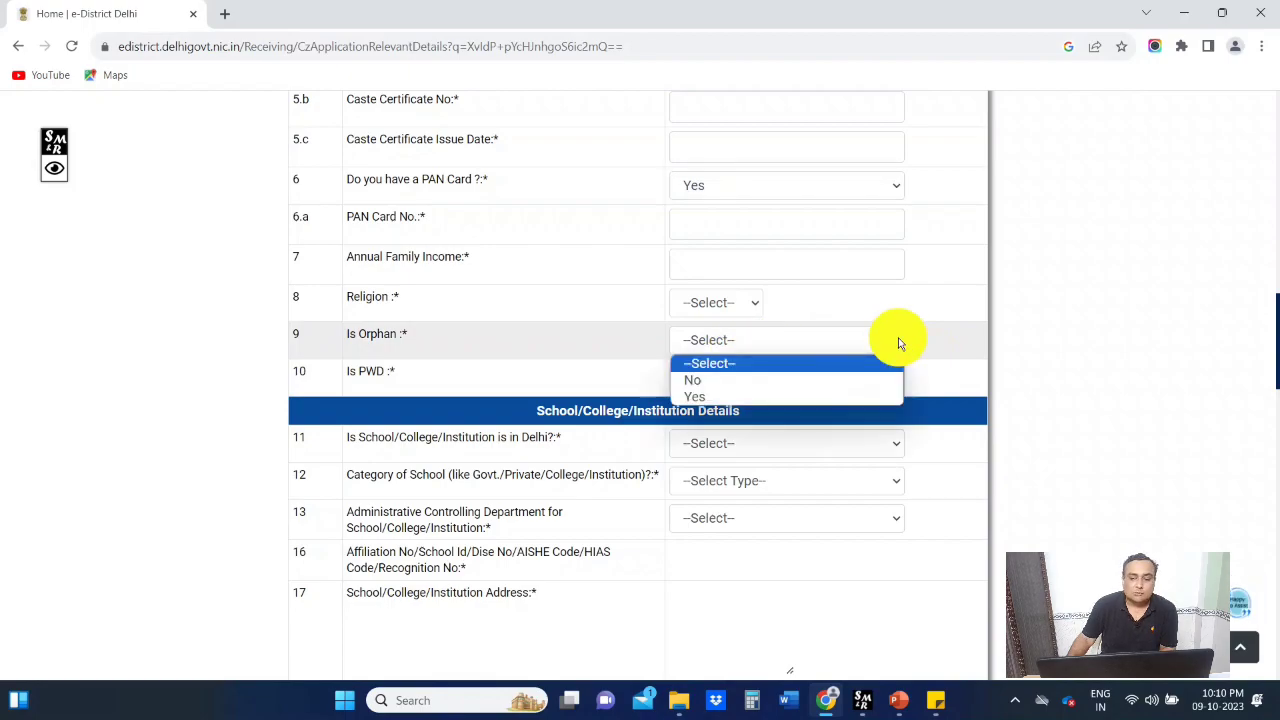
{"action": "left_click", "coordinate": [1011, 351]}
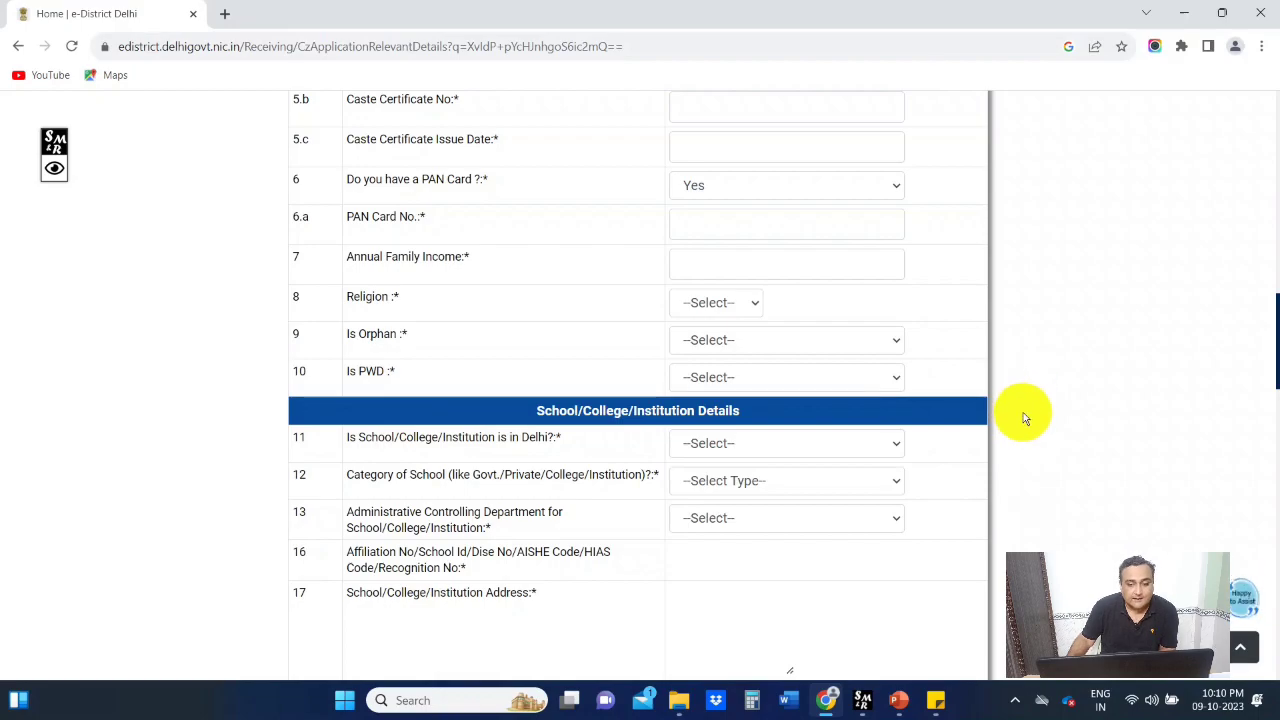
Step: Answer Yes to the question whether the school, college or institution is in Delhi
{"action": "scroll", "coordinate": [1051, 445], "scroll_direction": "down", "scroll_amount": 2}
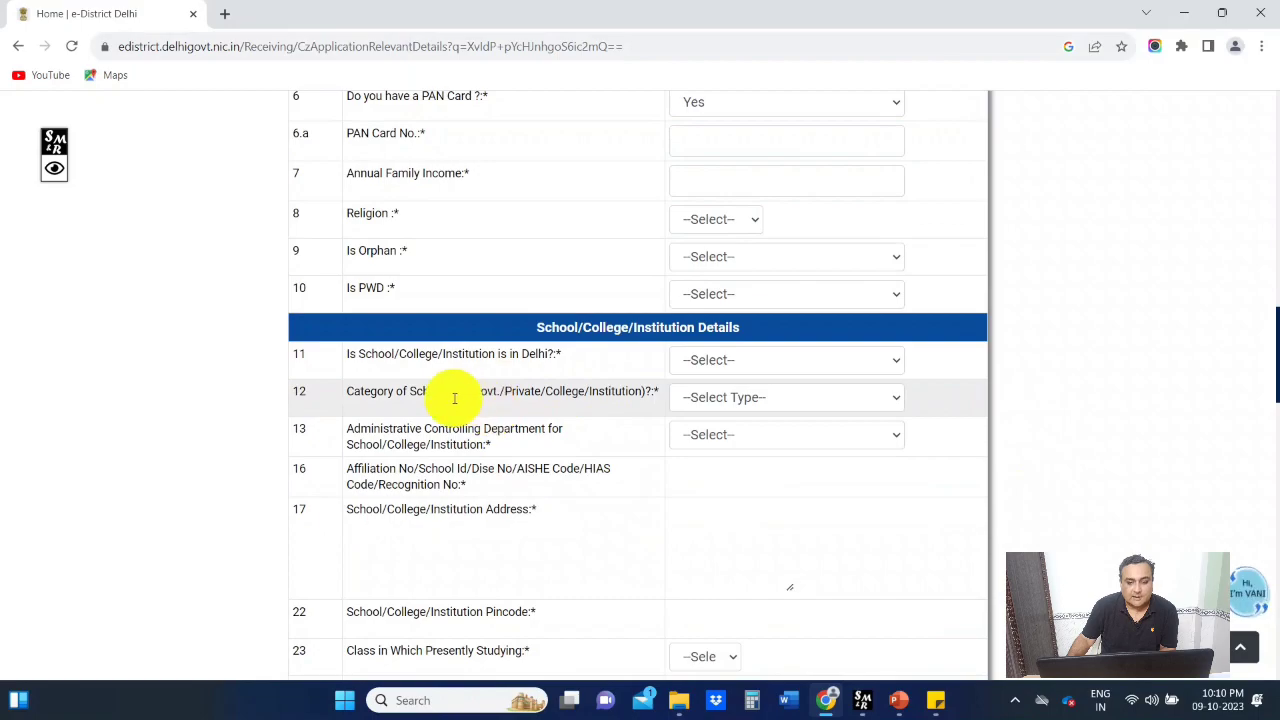
{"action": "left_click", "coordinate": [892, 364]}
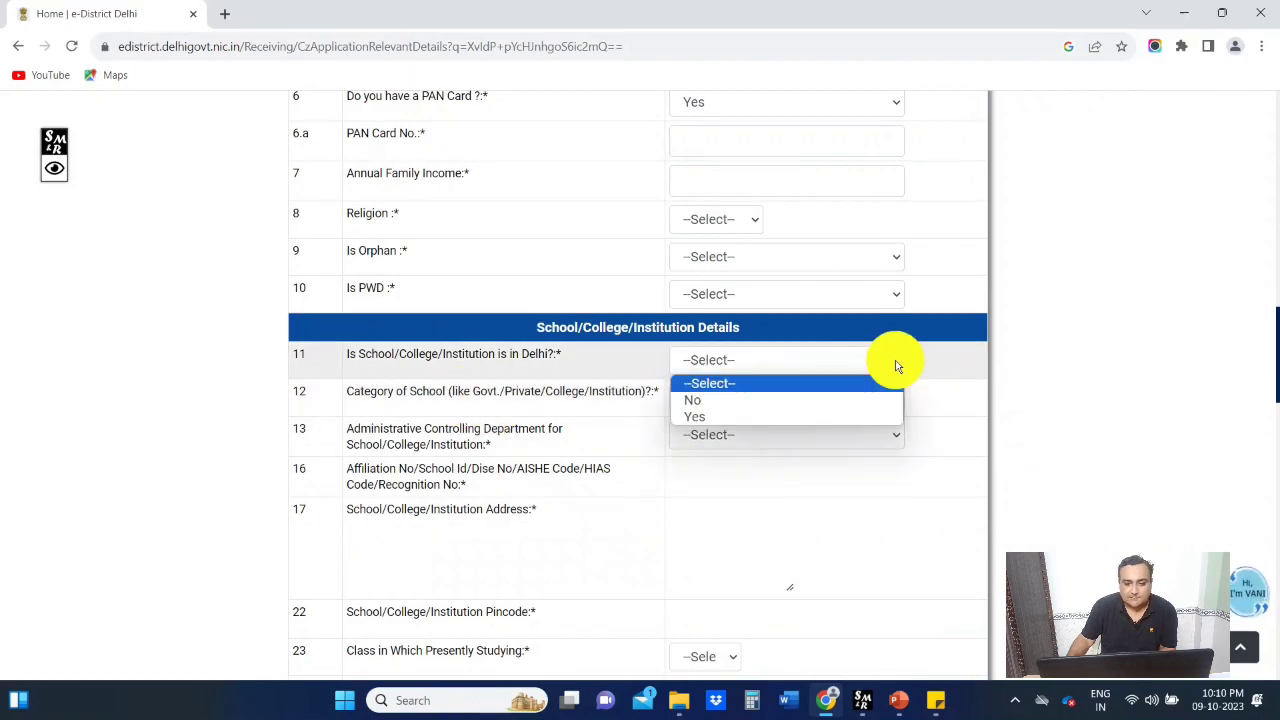
{"action": "left_click", "coordinate": [793, 415]}
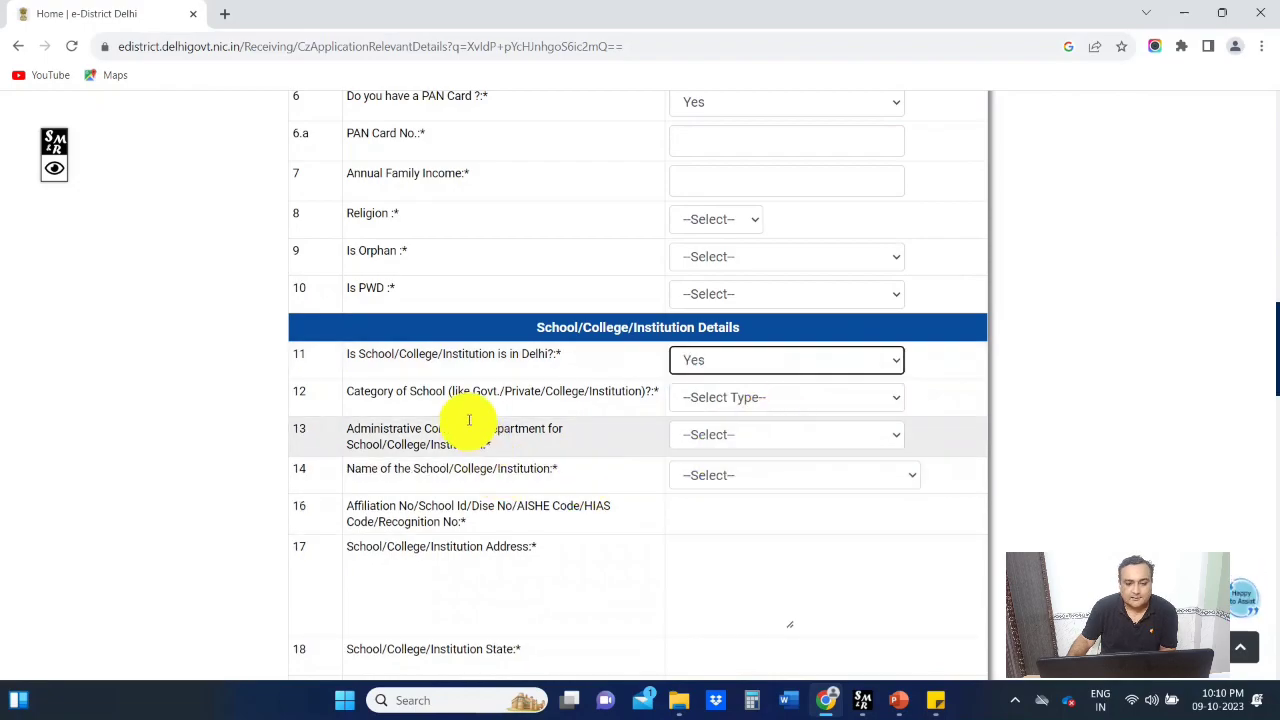
Step: Set the institution's category to Private College and its administrative controlling department to Higher Education Department
{"action": "left_click", "coordinate": [893, 398]}
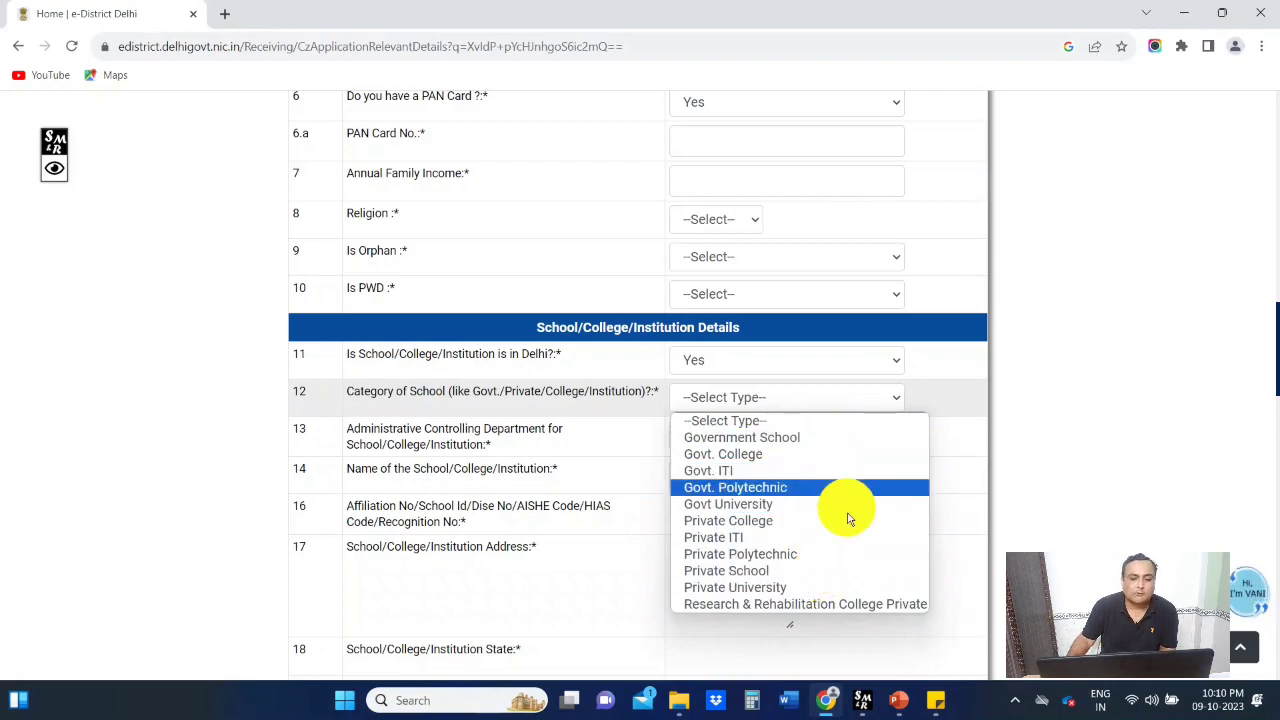
{"action": "left_click", "coordinate": [1093, 476]}
{"action": "scroll", "coordinate": [1092, 470], "scroll_direction": "down", "scroll_amount": 2}
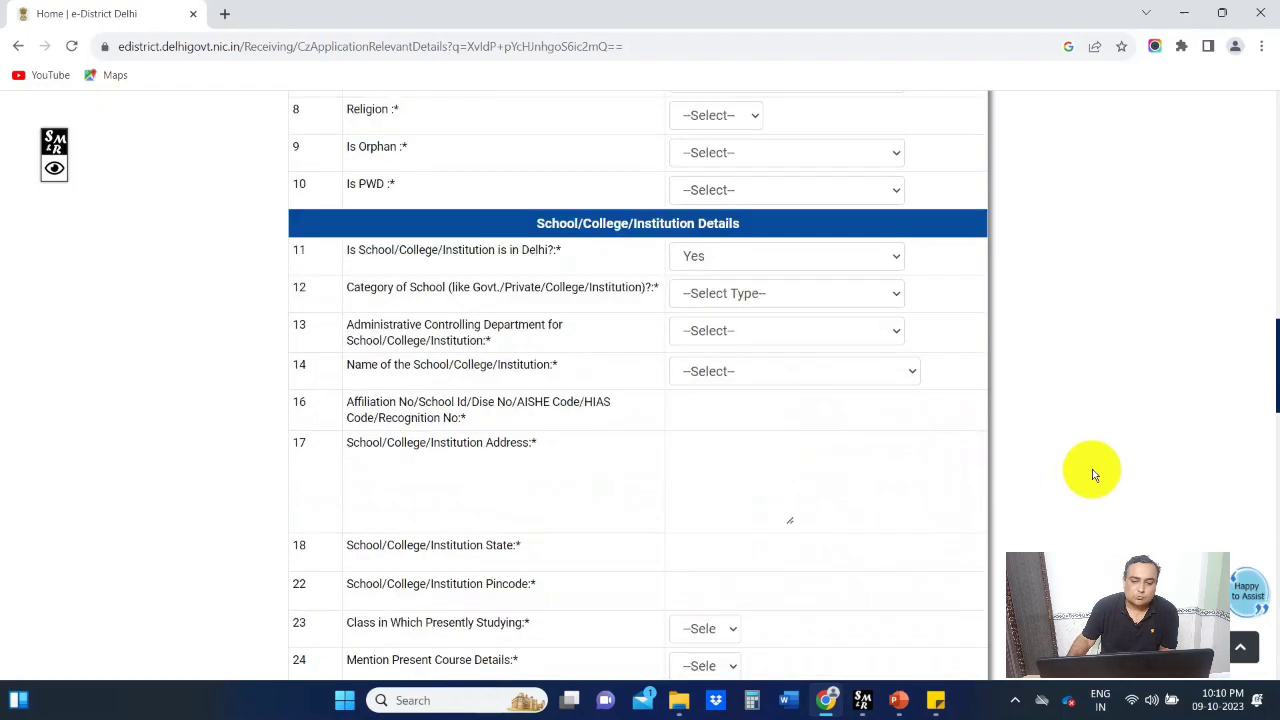
{"action": "left_click", "coordinate": [819, 311]}
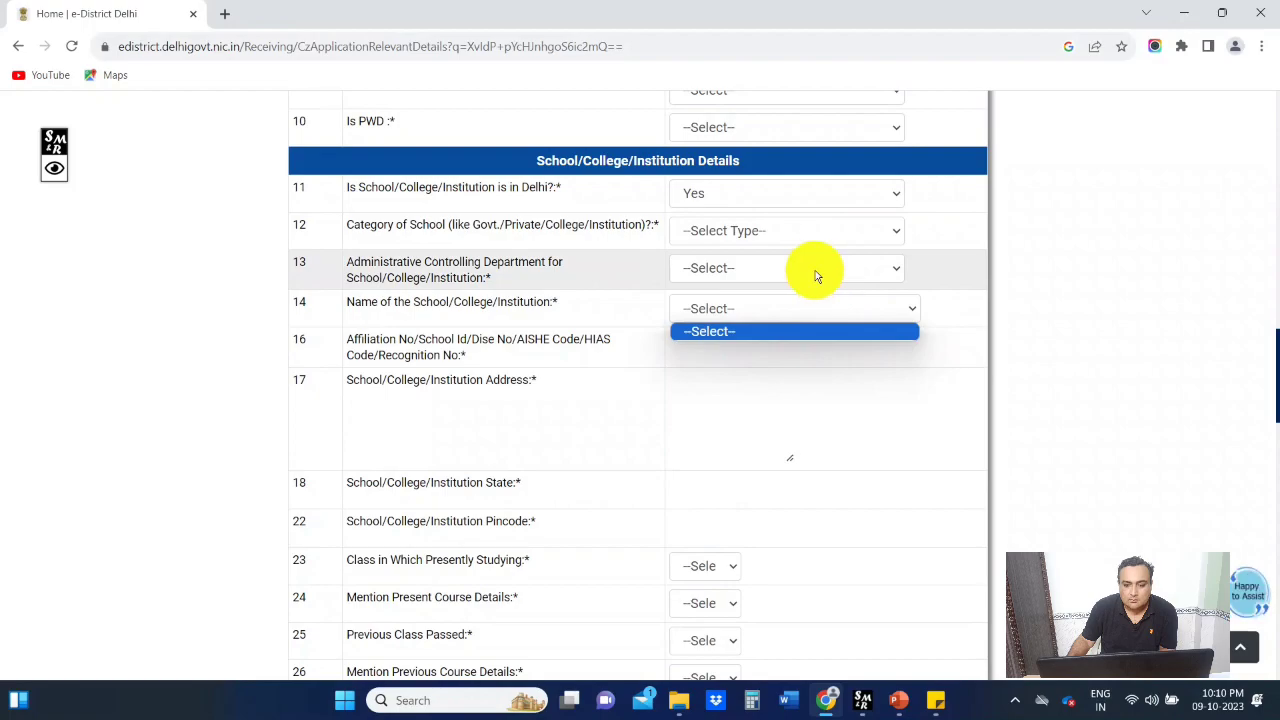
{"action": "left_click", "coordinate": [837, 230]}
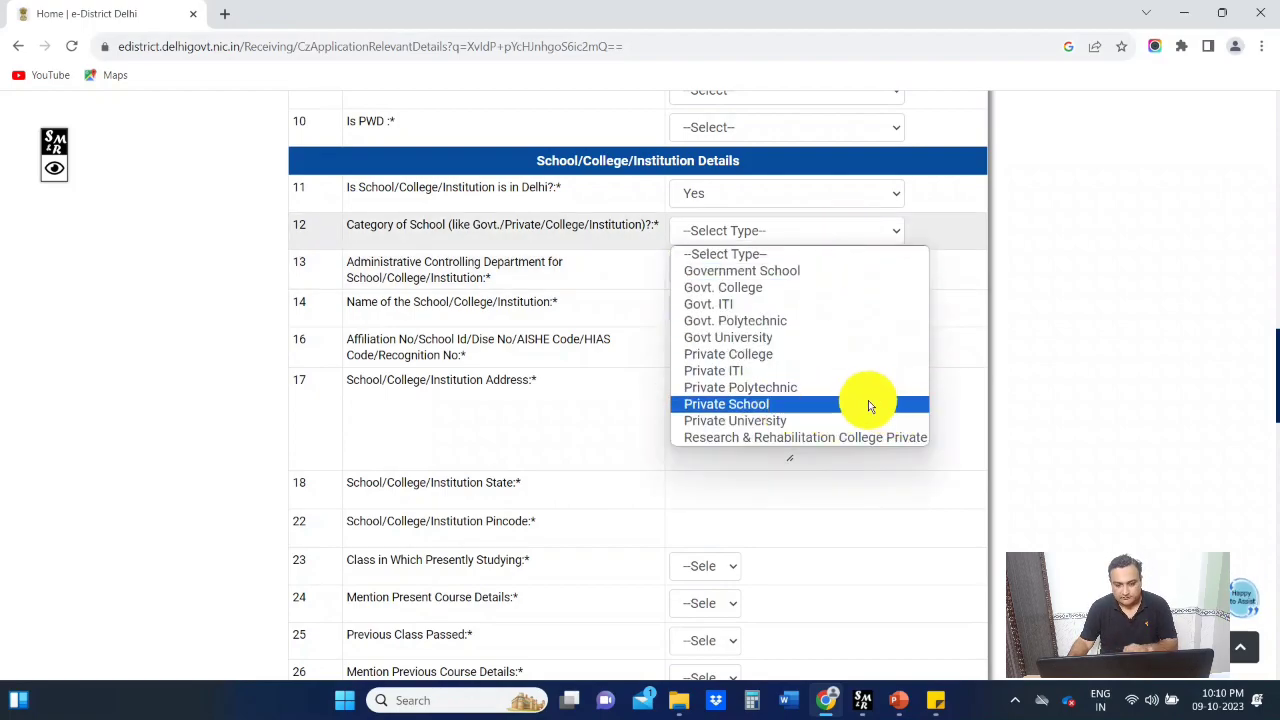
{"action": "left_click", "coordinate": [761, 353]}
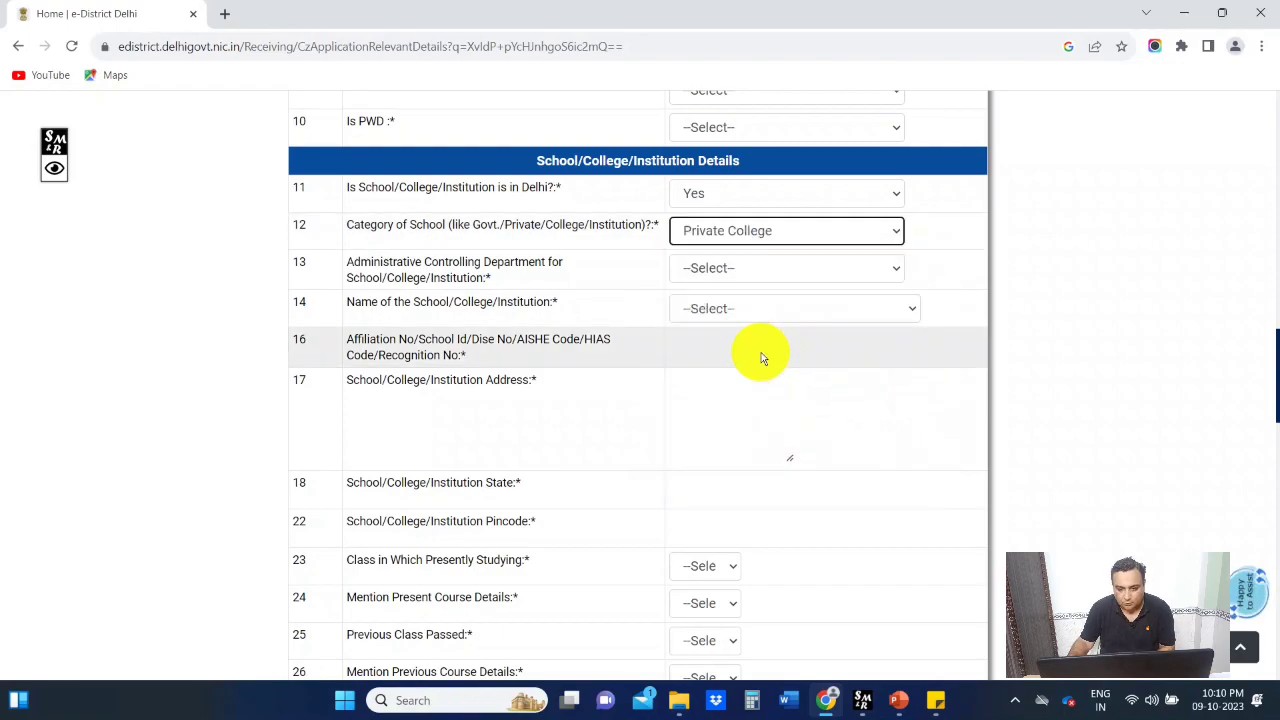
{"action": "left_click", "coordinate": [863, 268]}
{"action": "left_click", "coordinate": [854, 307]}
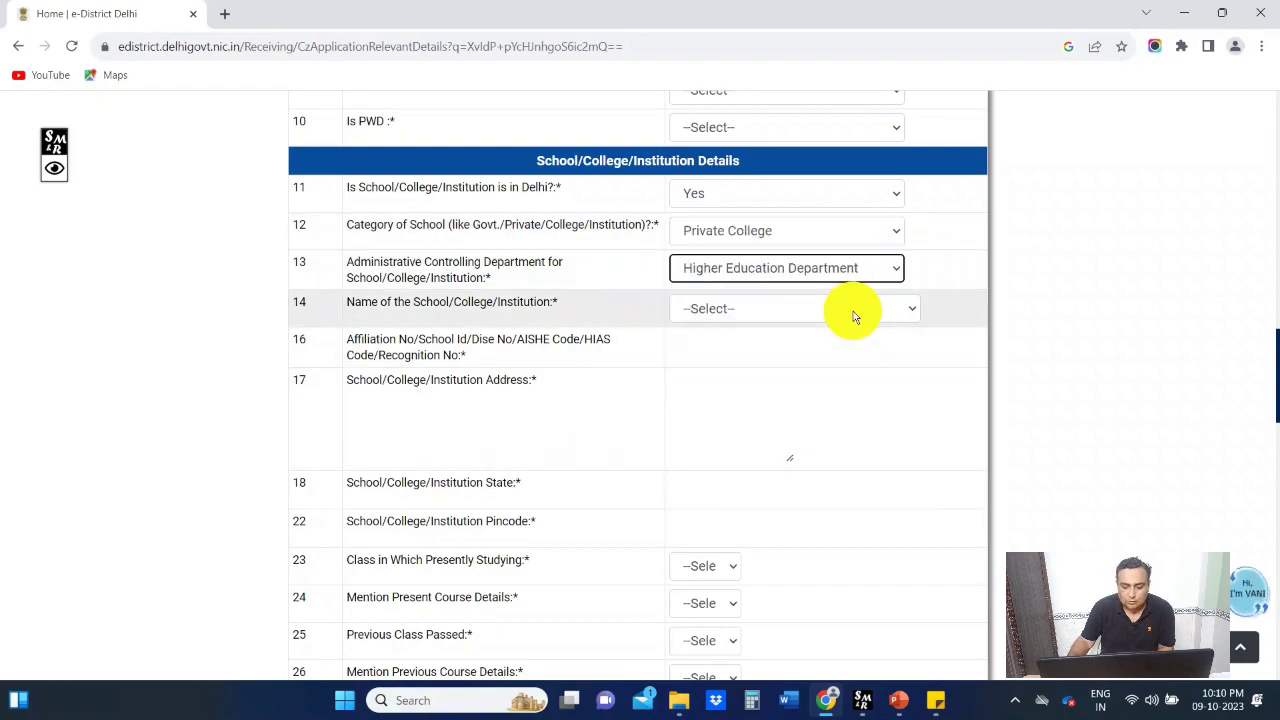
Step: Look through the institution names and choose Trinity Institute of Higher Education, D-Block, Vikaspuri as the applicant's institution
{"action": "left_click", "coordinate": [897, 318]}
{"action": "left_click", "coordinate": [888, 312]}
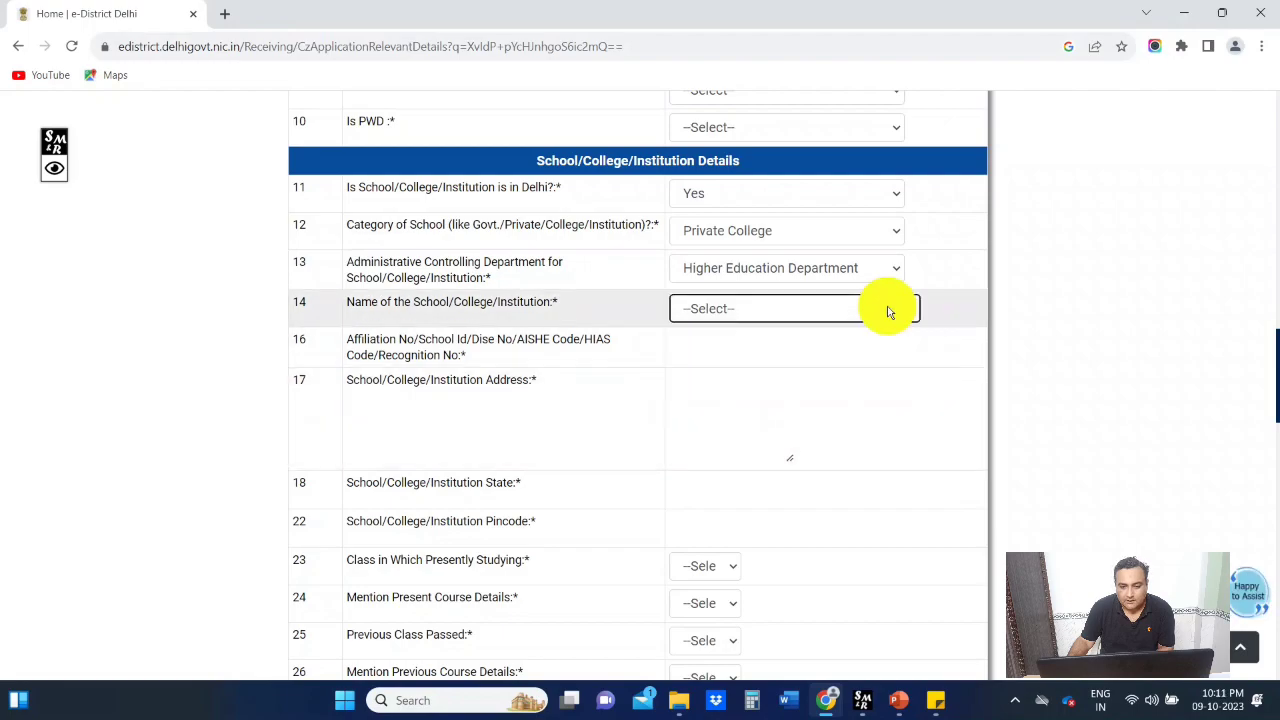
{"action": "left_click", "coordinate": [888, 312]}
{"action": "type", "text": "v"}
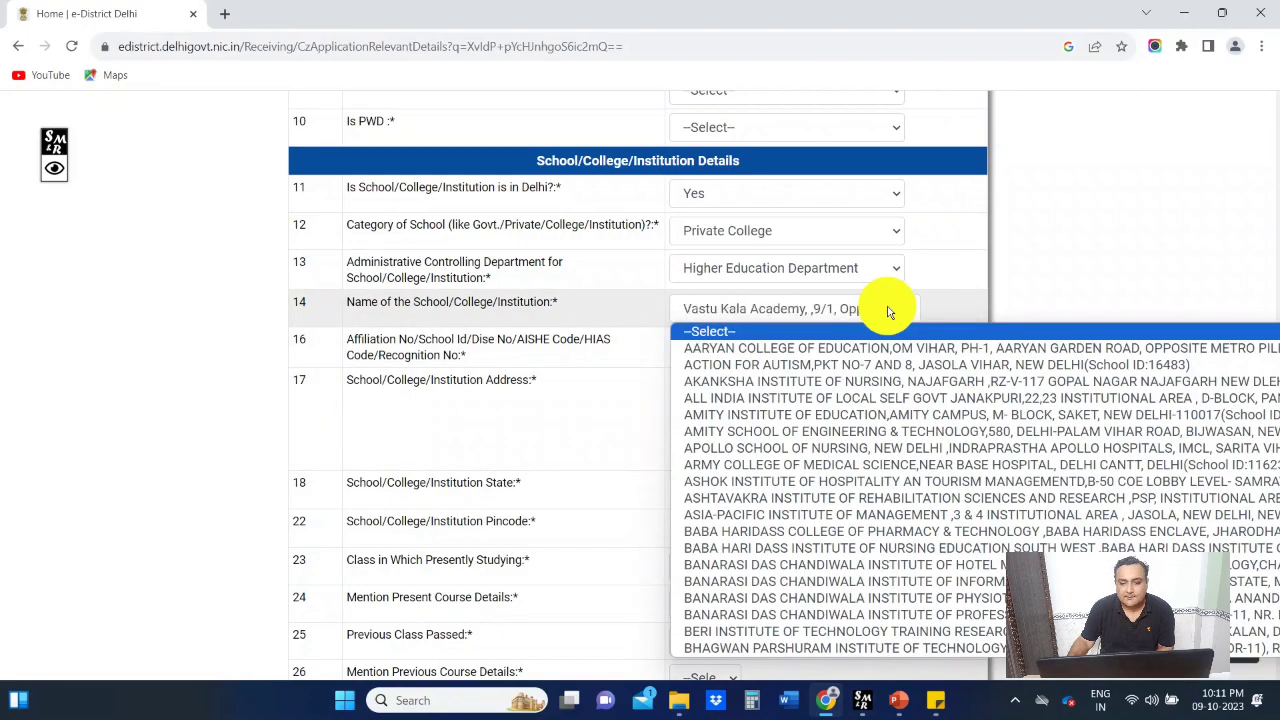
{"action": "scroll", "coordinate": [930, 457], "scroll_direction": "down", "scroll_amount": 1}
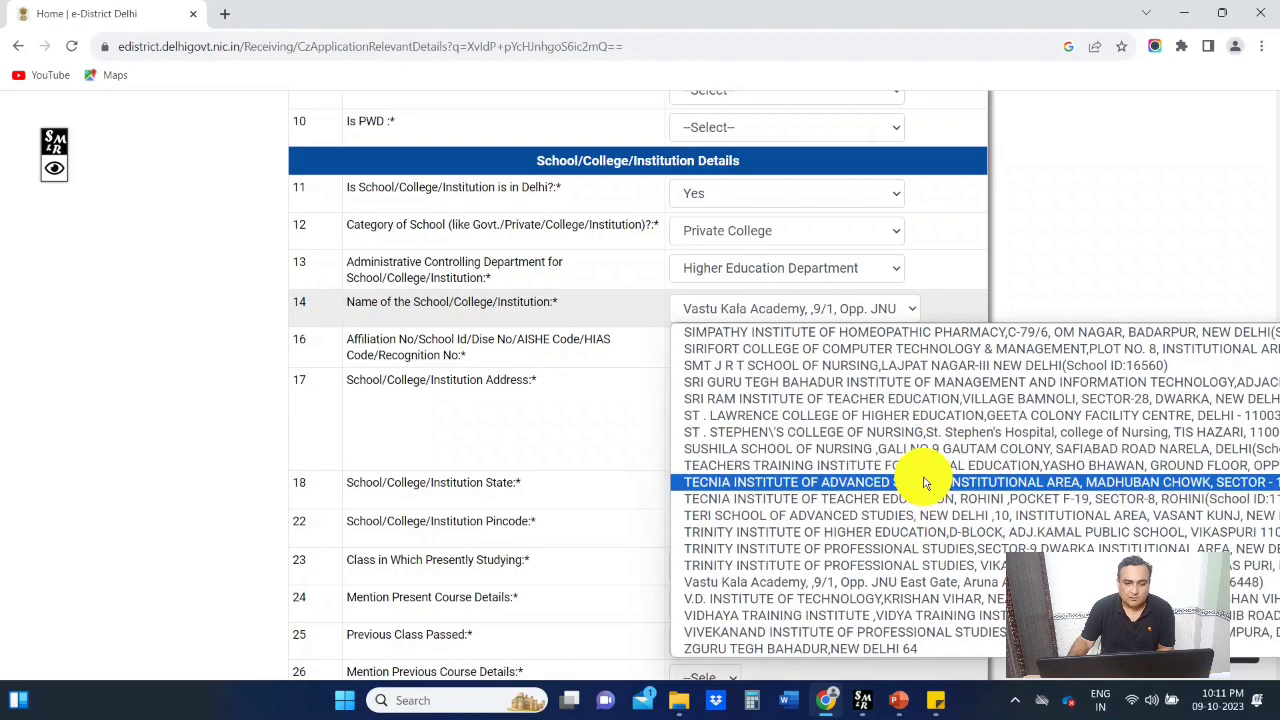
{"action": "scroll", "coordinate": [937, 505], "scroll_direction": "up", "scroll_amount": 10}
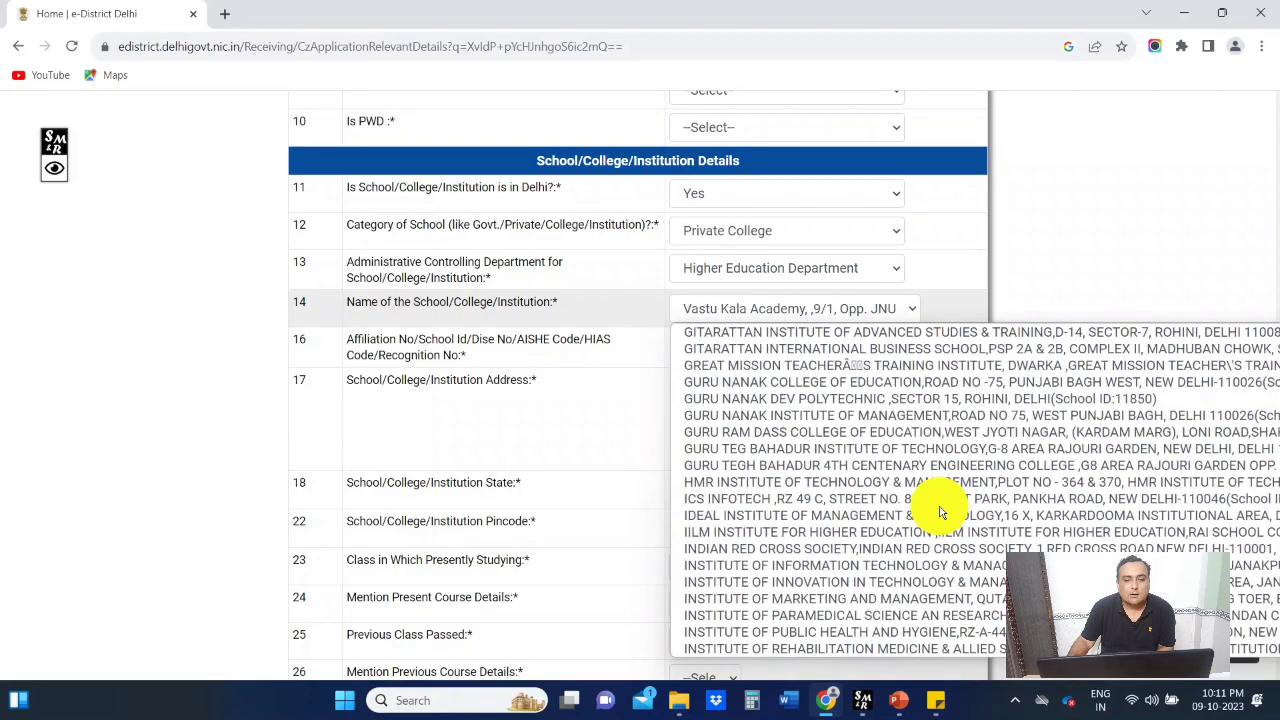
{"action": "scroll", "coordinate": [940, 512], "scroll_direction": "up", "scroll_amount": 5}
{"action": "scroll", "coordinate": [940, 512], "scroll_direction": "down", "scroll_amount": 15}
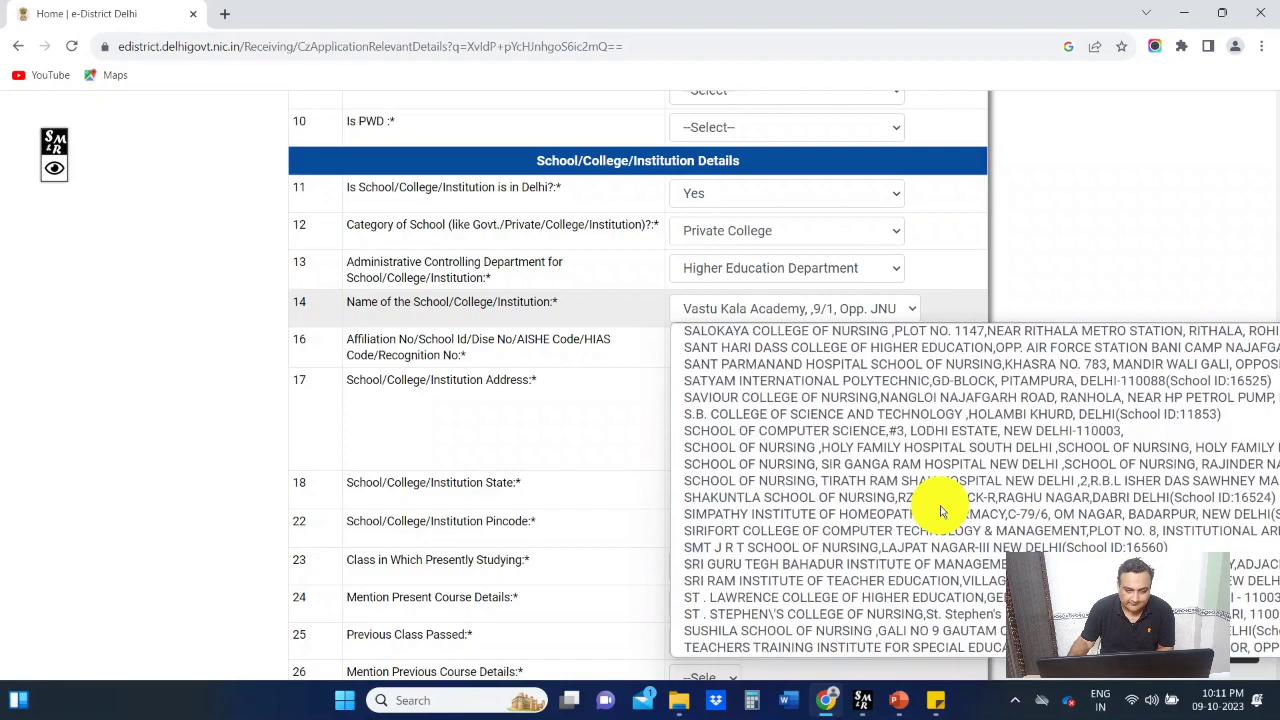
{"action": "scroll", "coordinate": [940, 512], "scroll_direction": "down", "scroll_amount": 4}
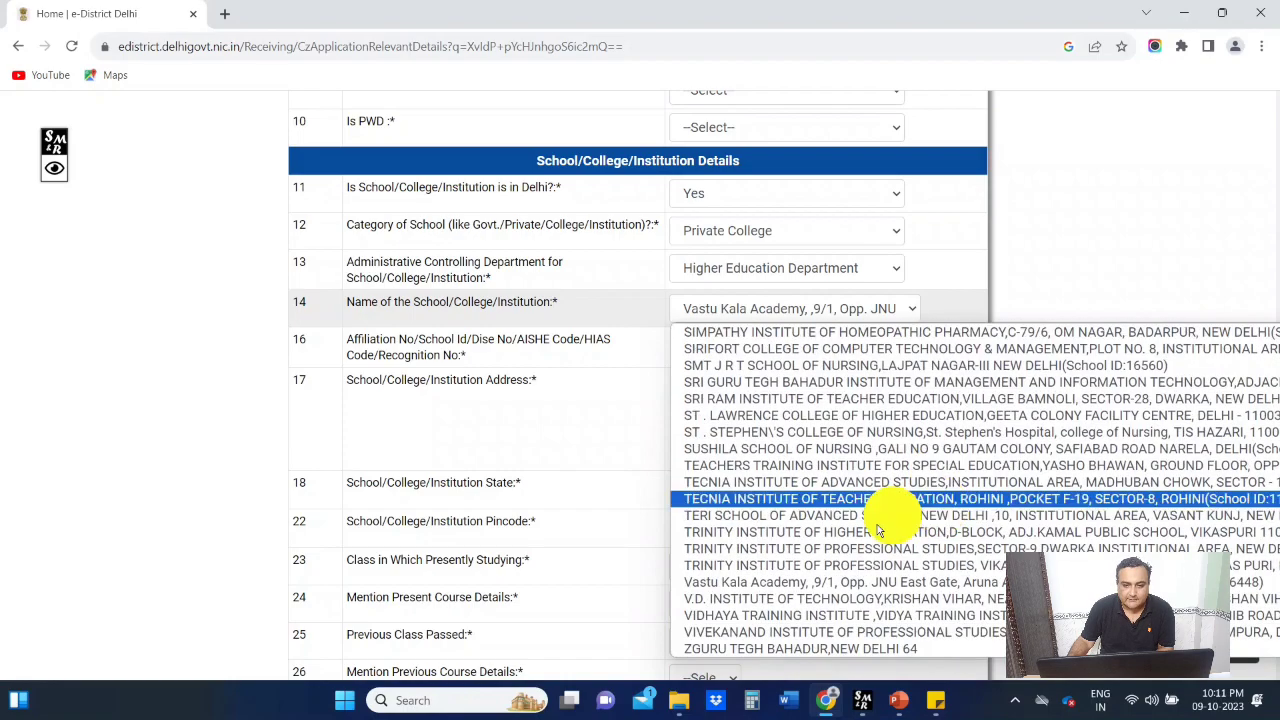
{"action": "left_click", "coordinate": [838, 533]}
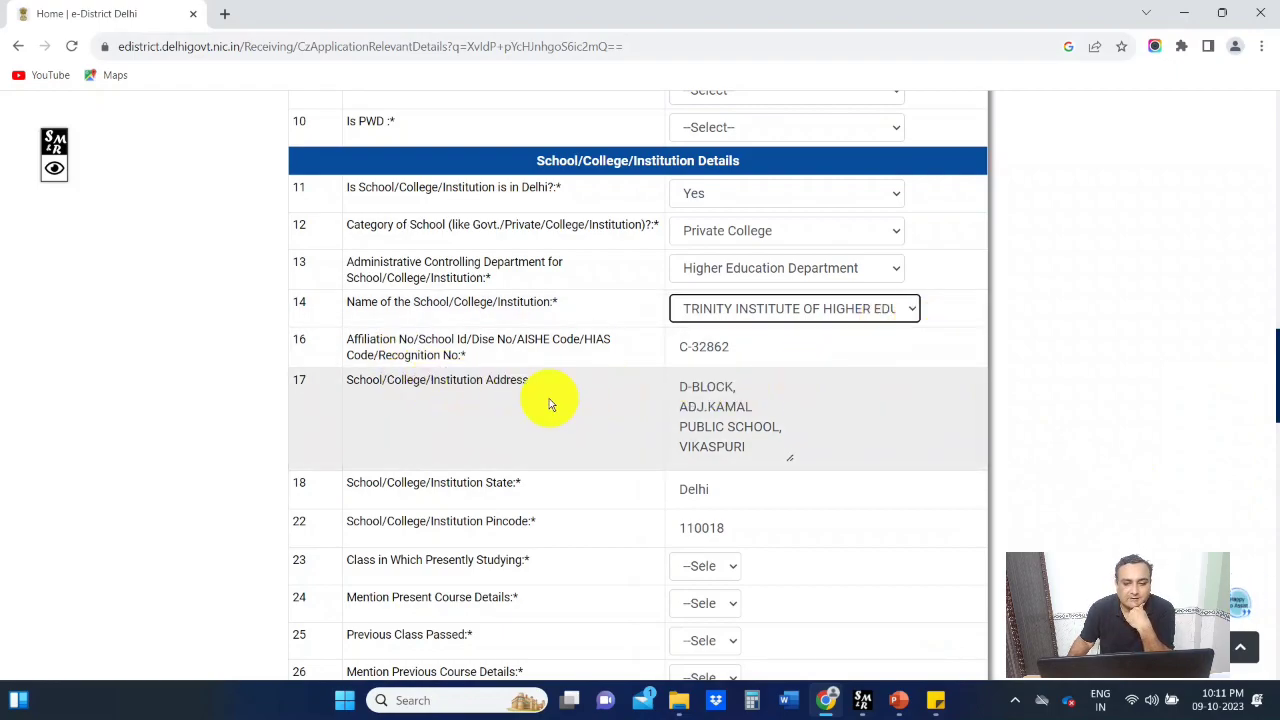
Step: Look through the options for the class in which the applicant is presently studying
{"action": "scroll", "coordinate": [832, 436], "scroll_direction": "down", "scroll_amount": 3}
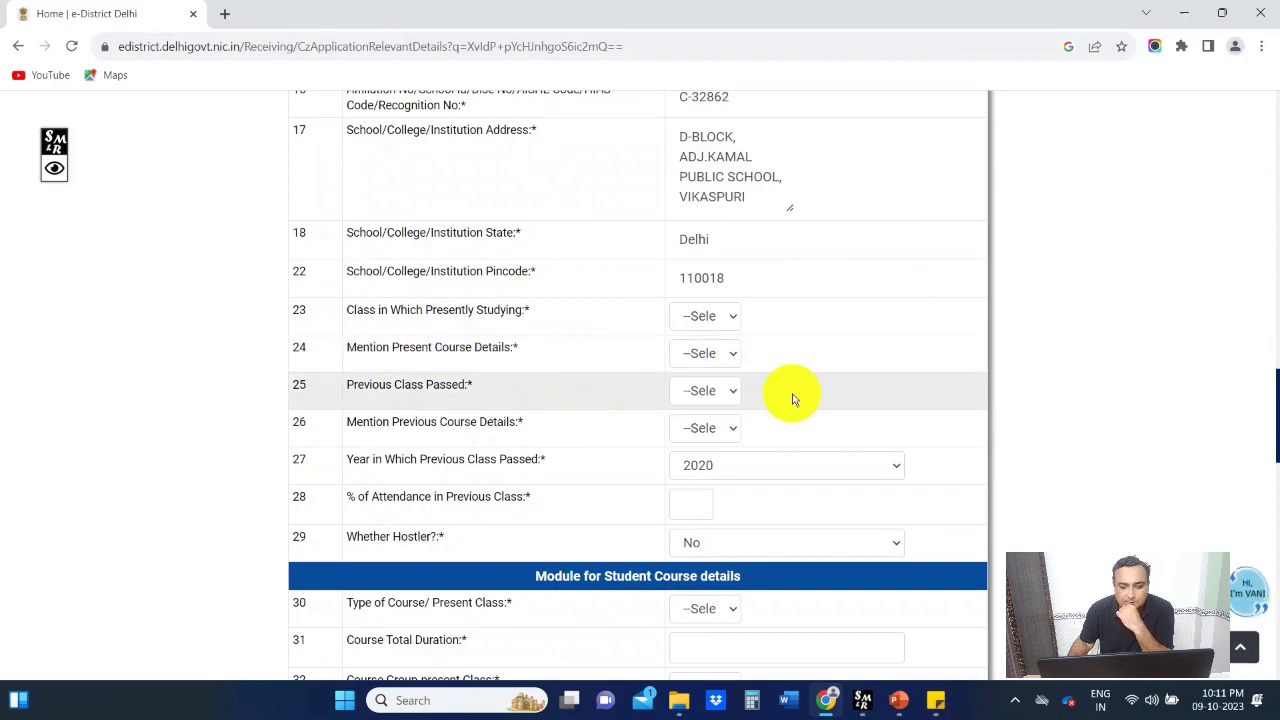
{"action": "left_click", "coordinate": [737, 322]}
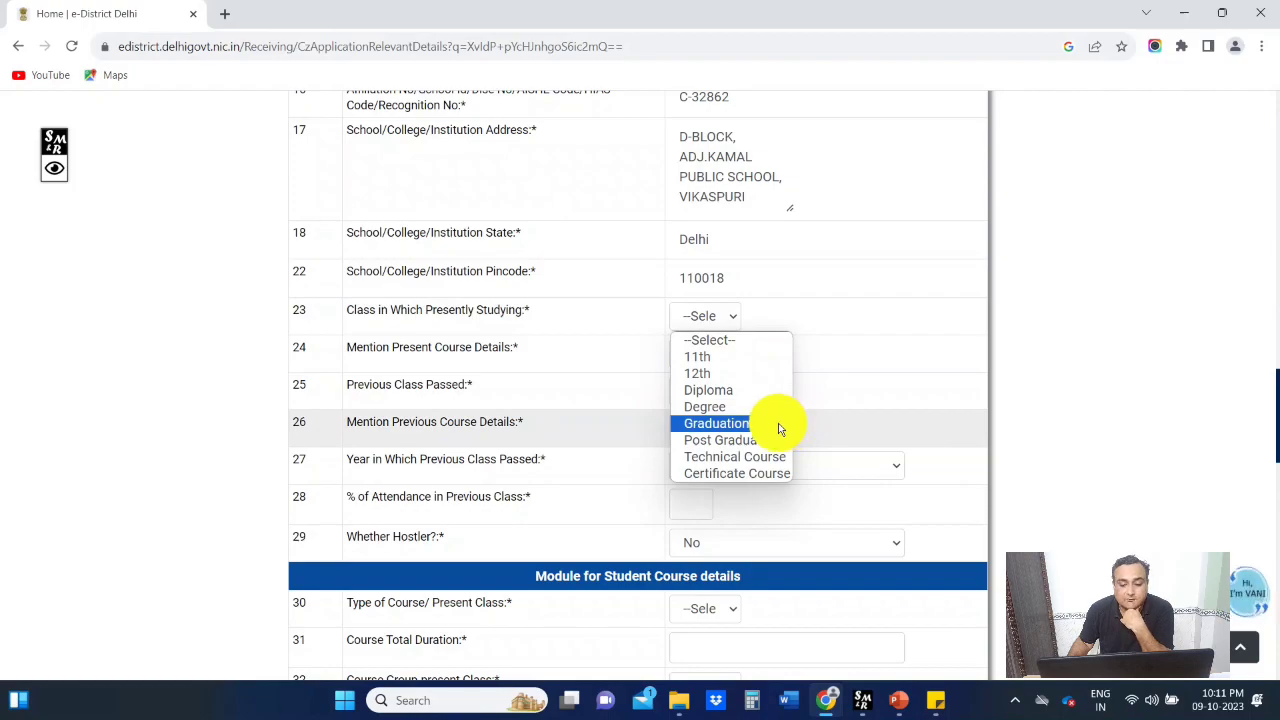
{"action": "key", "text": "Down"}
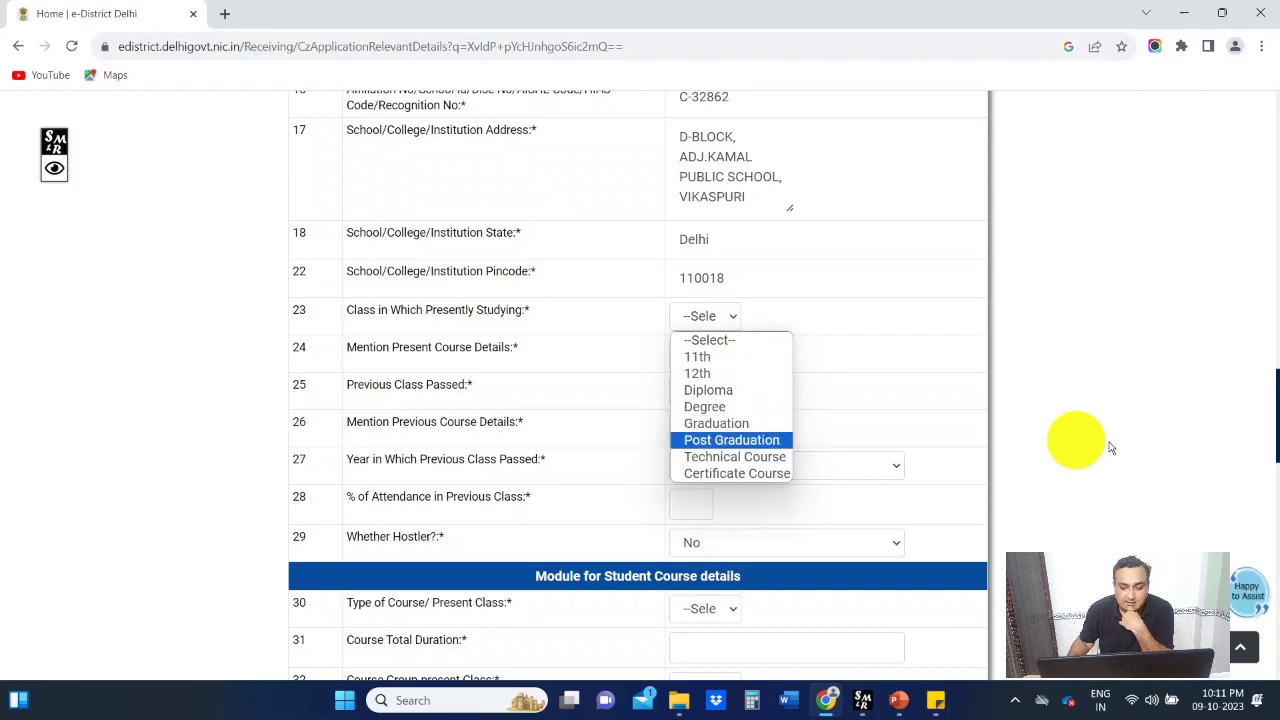
{"action": "left_click", "coordinate": [1132, 442]}
Step: Set the previous class passed to Graduation
{"action": "left_click", "coordinate": [731, 400]}
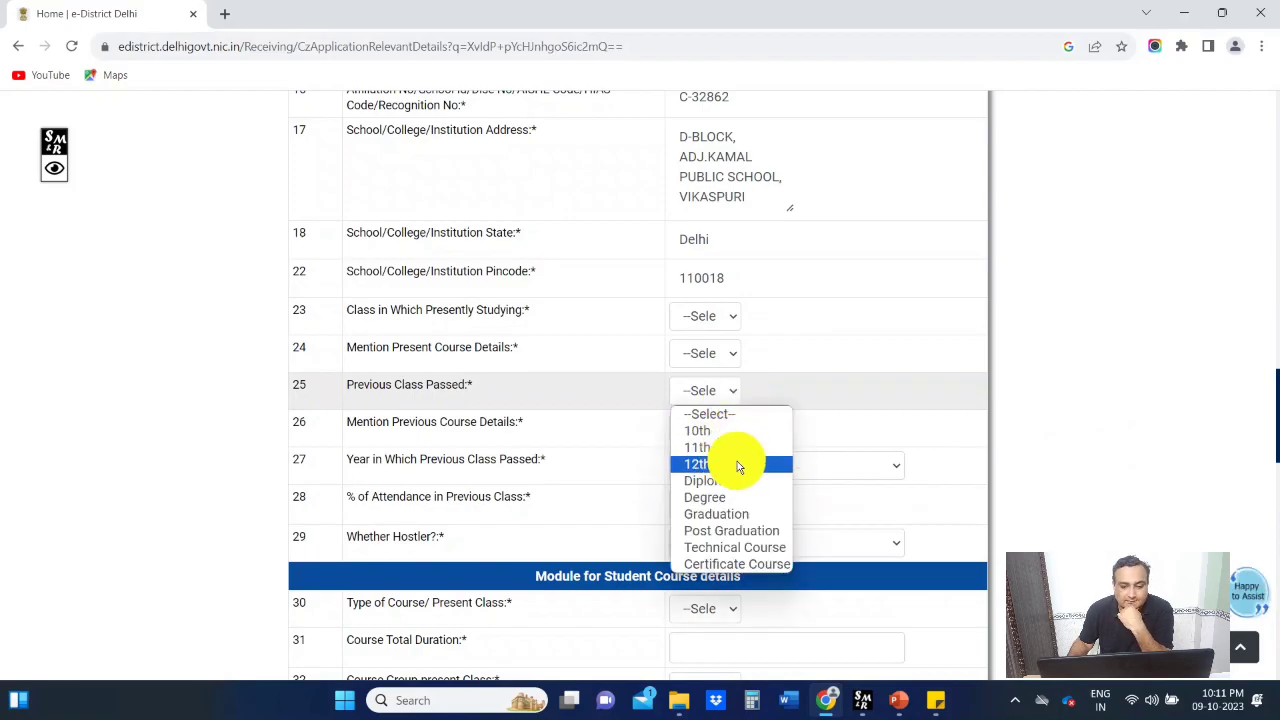
{"action": "left_click", "coordinate": [757, 514]}
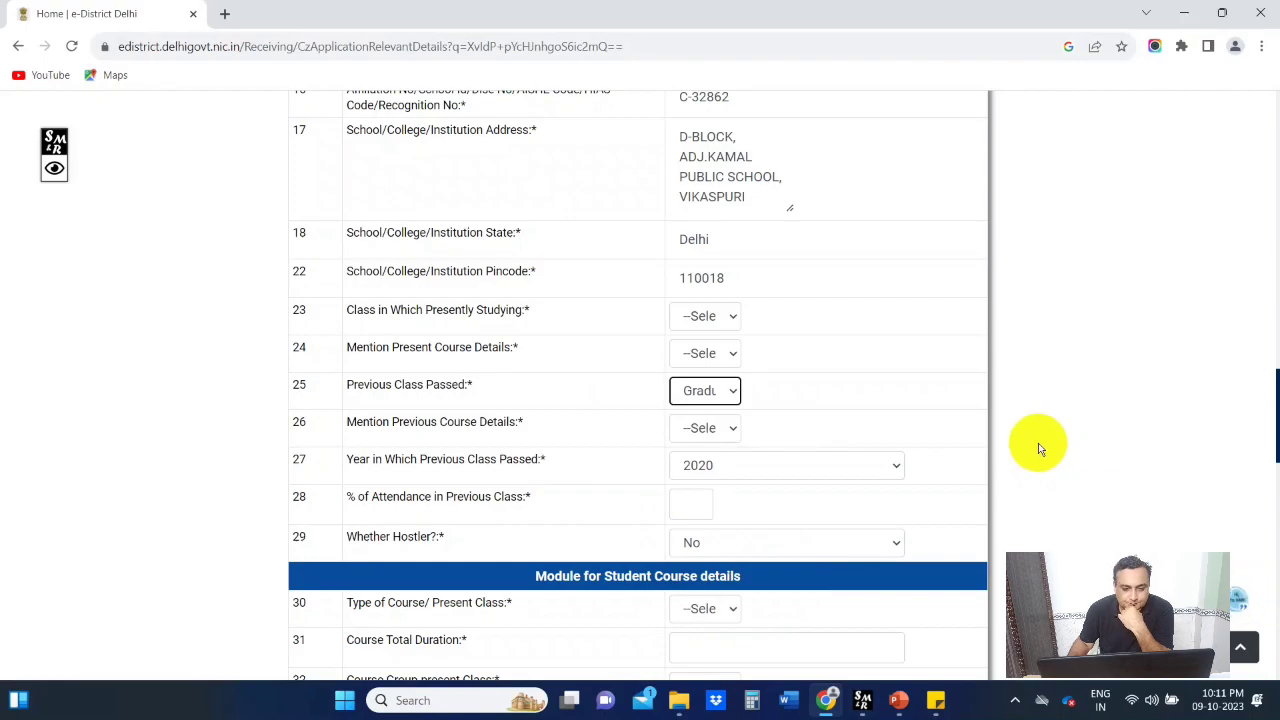
Step: Look through the options for the previous course details and for whether the applicant is a hostler
{"action": "scroll", "coordinate": [1036, 453], "scroll_direction": "down", "scroll_amount": 1}
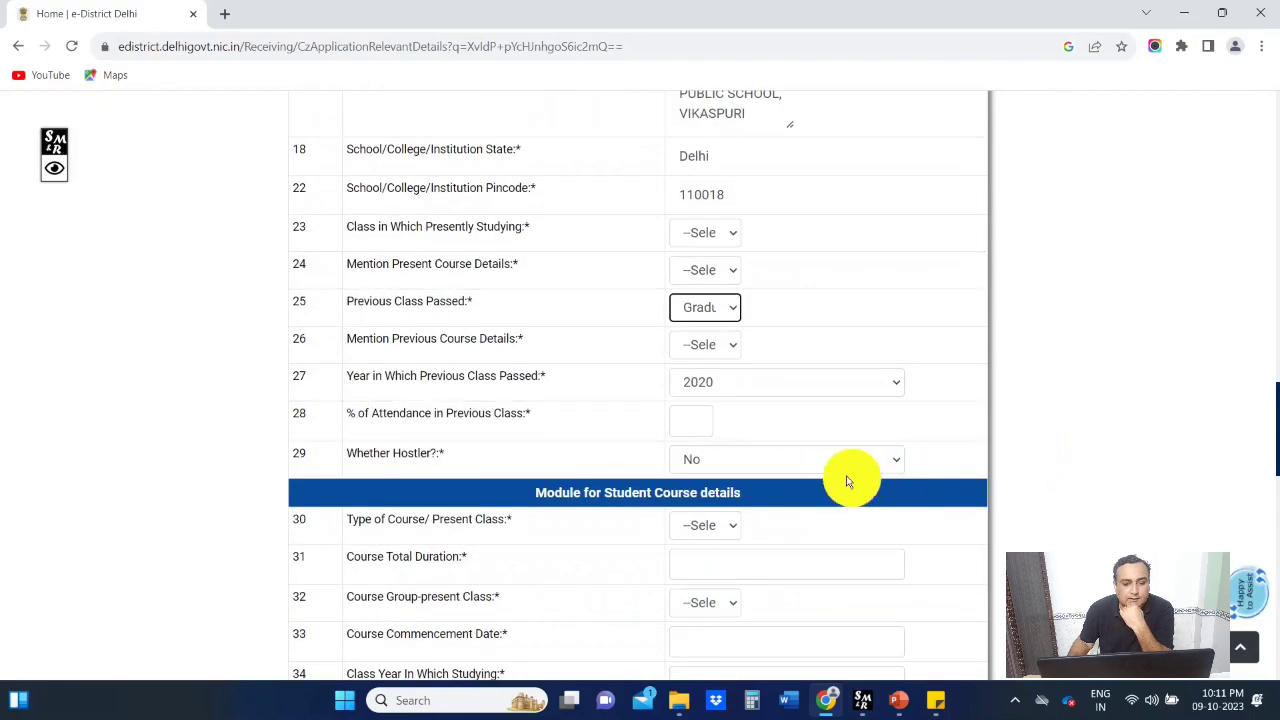
{"action": "left_click", "coordinate": [728, 349]}
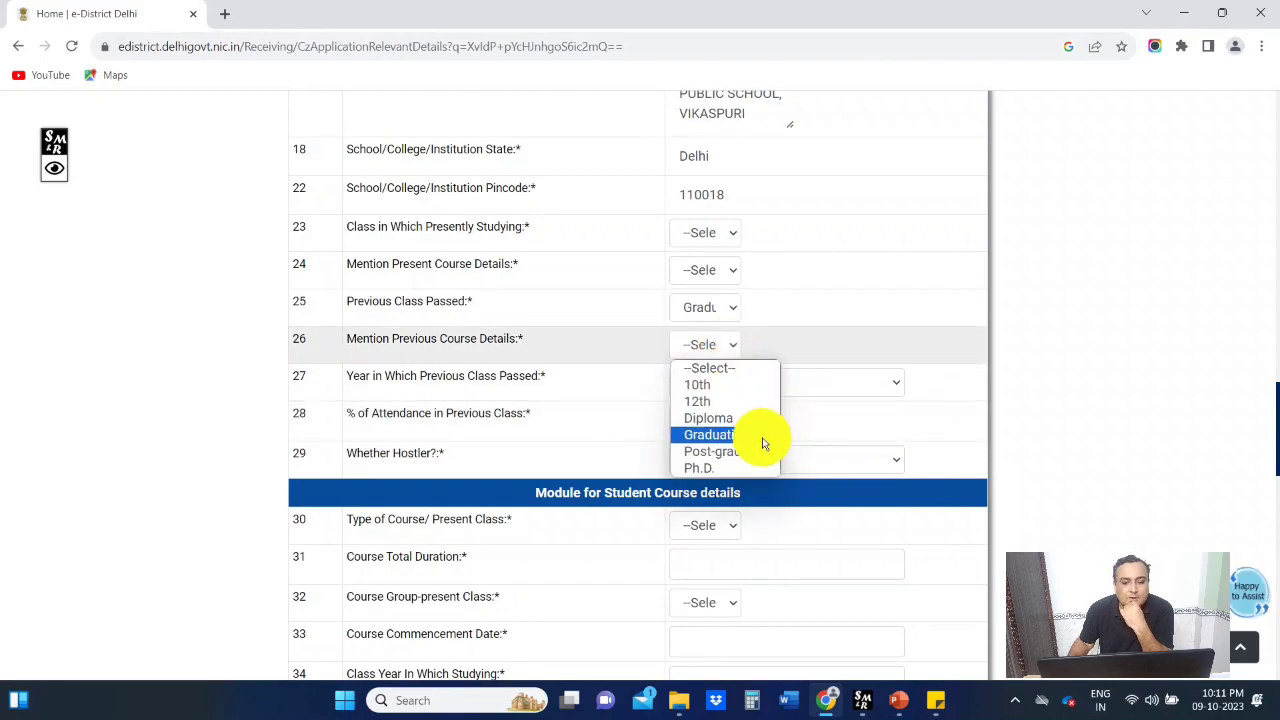
{"action": "scroll", "coordinate": [1055, 423], "scroll_direction": "down", "scroll_amount": 1}
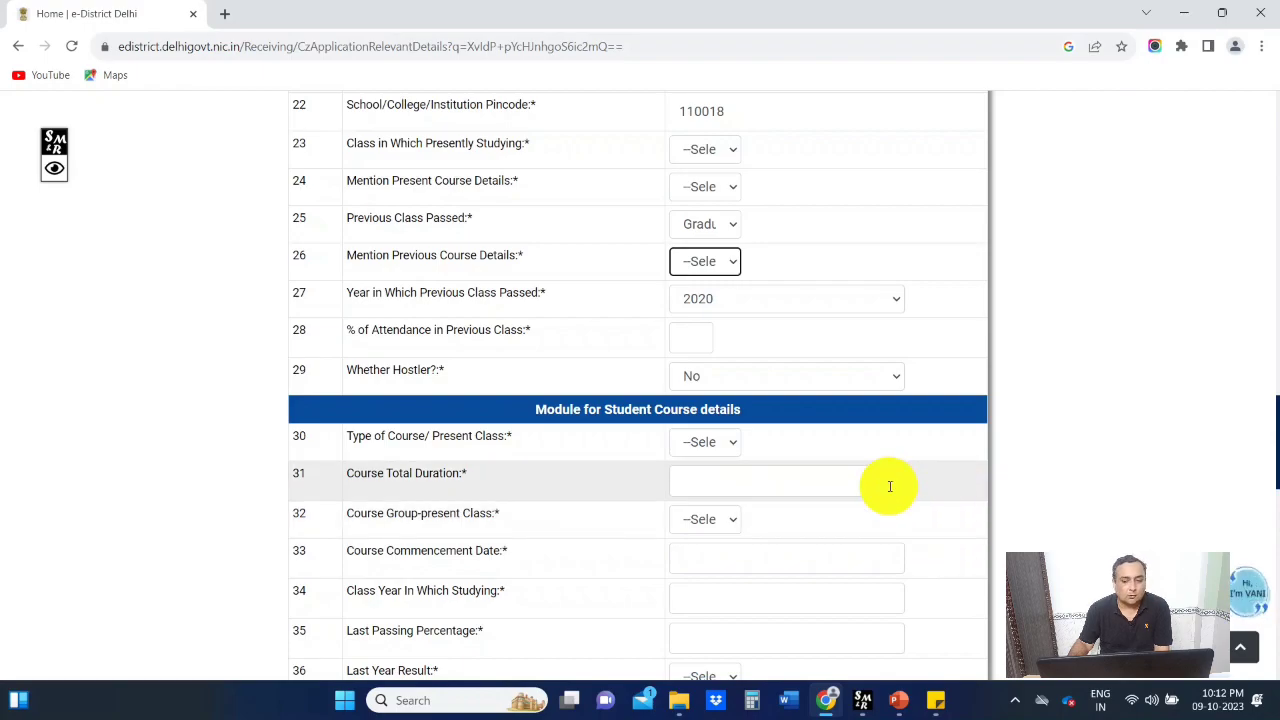
{"action": "left_click", "coordinate": [885, 378]}
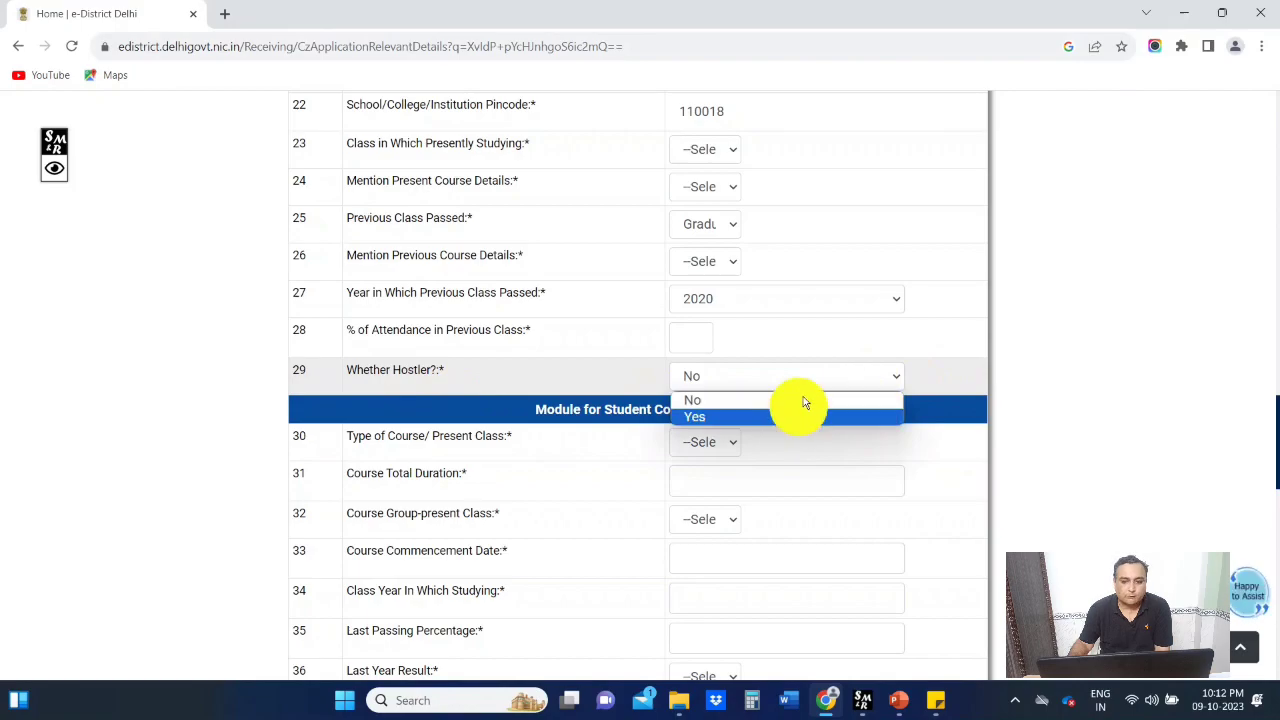
{"action": "left_click", "coordinate": [1006, 368]}
Step: Set the type of present course to the regular course option and the present class's course group to I
{"action": "scroll", "coordinate": [1009, 368], "scroll_direction": "down", "scroll_amount": 1}
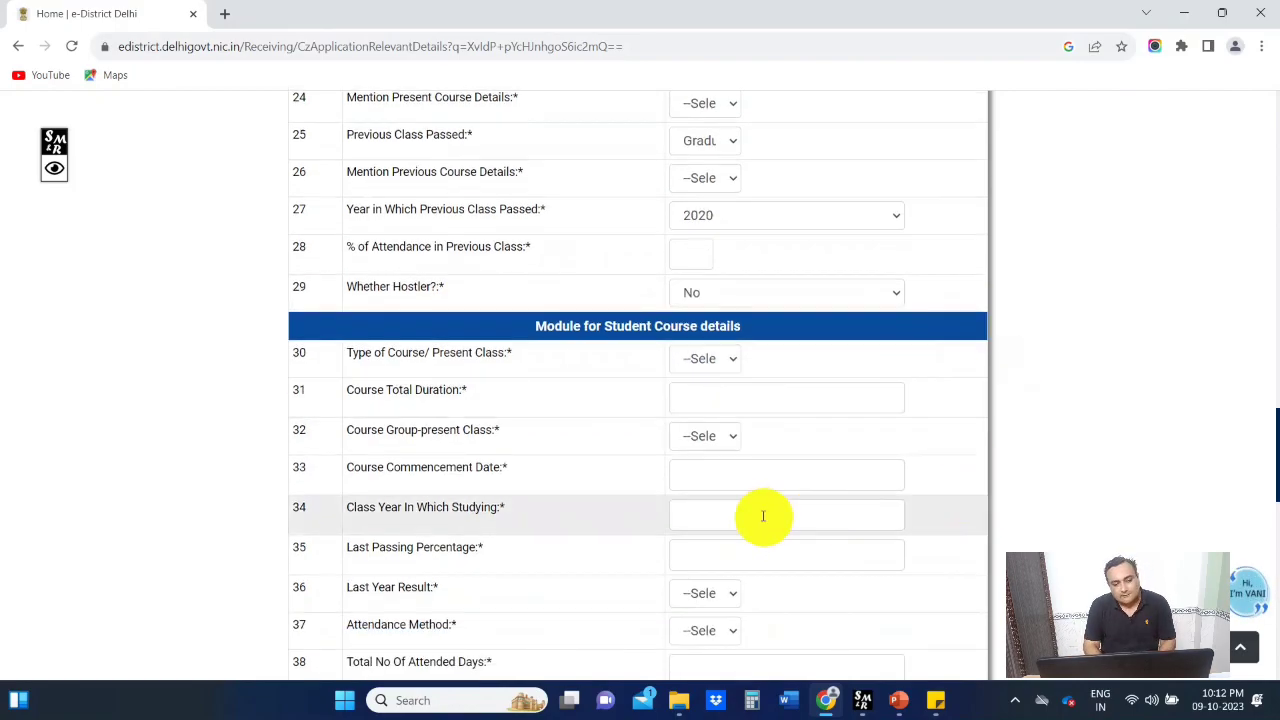
{"action": "left_click", "coordinate": [728, 364]}
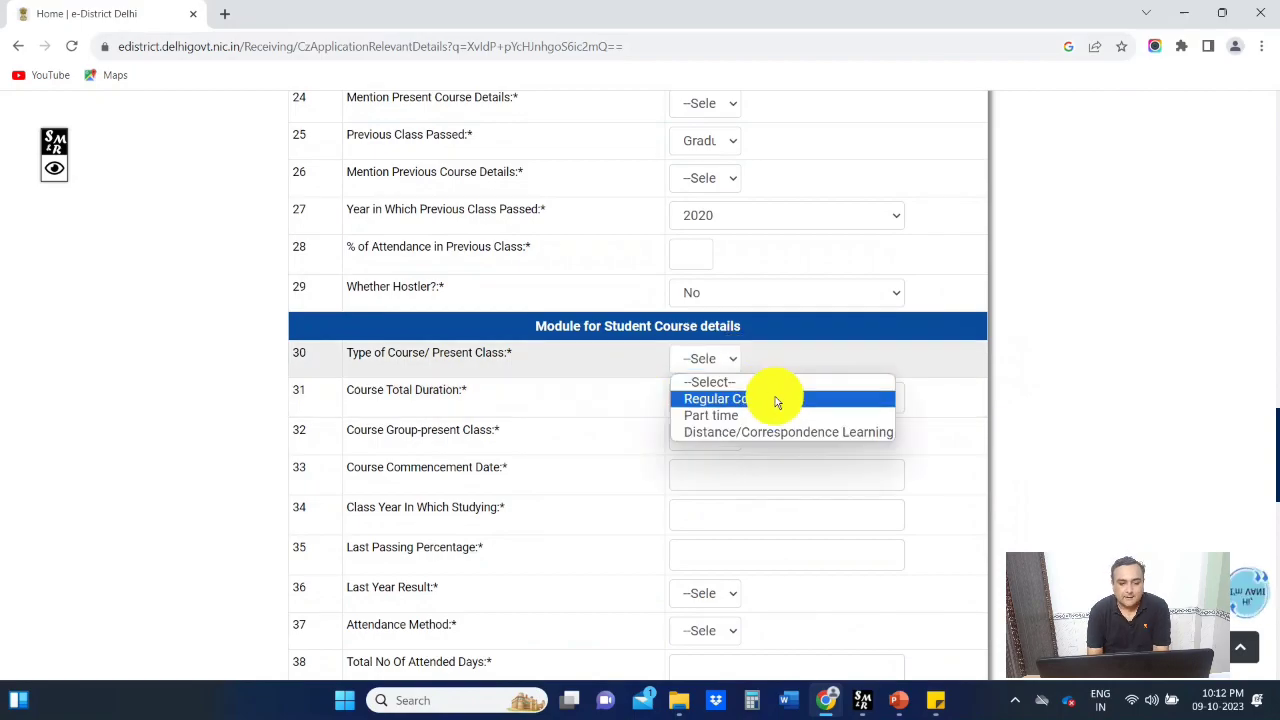
{"action": "left_click", "coordinate": [772, 399]}
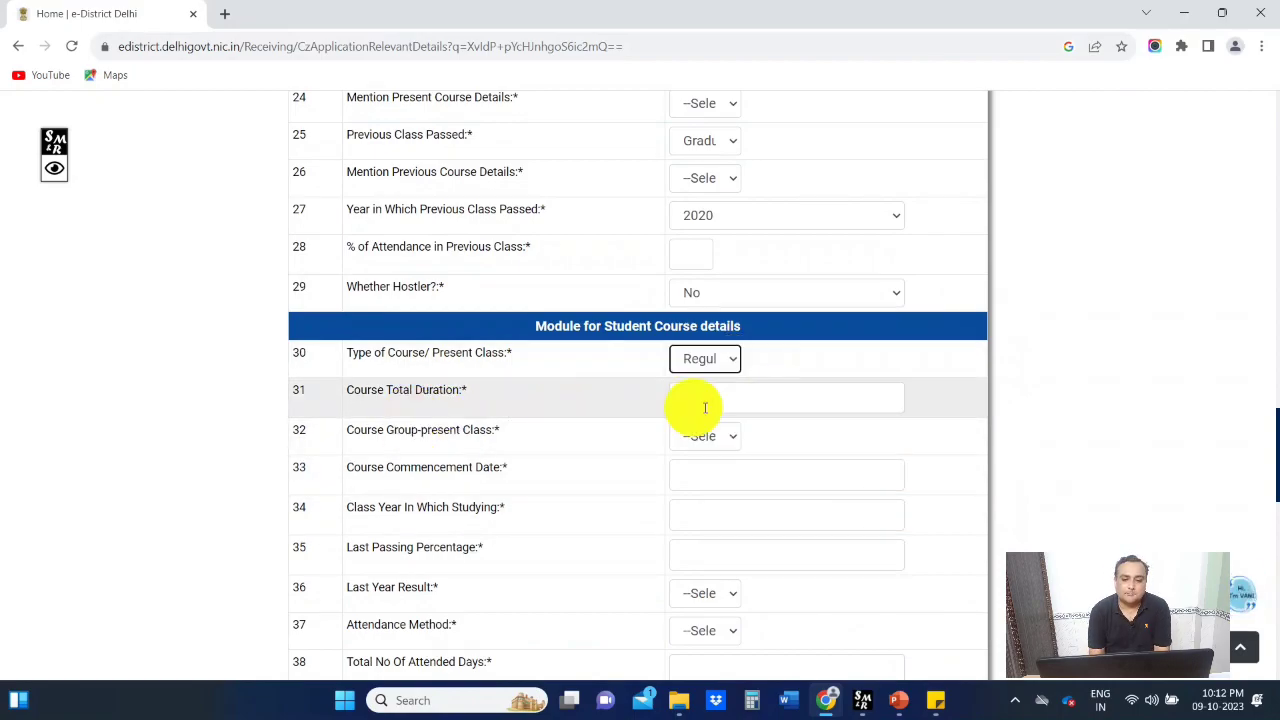
{"action": "left_click", "coordinate": [759, 399]}
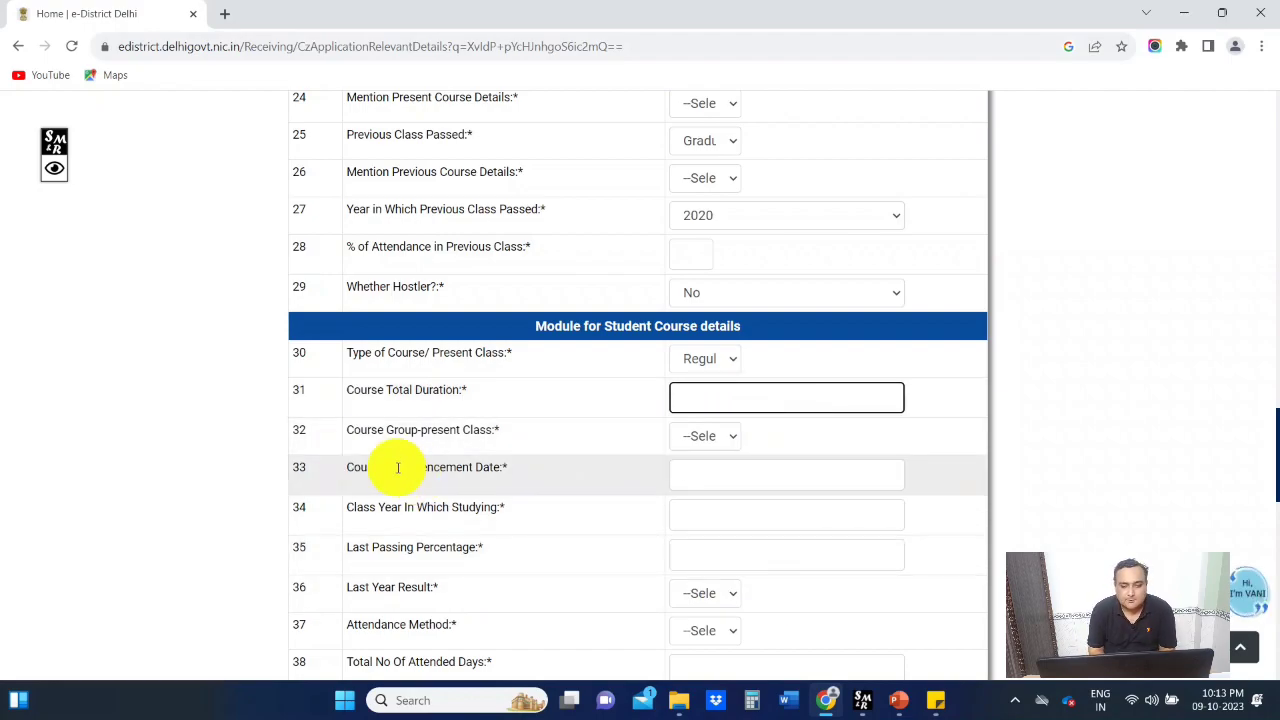
{"action": "left_click", "coordinate": [731, 444]}
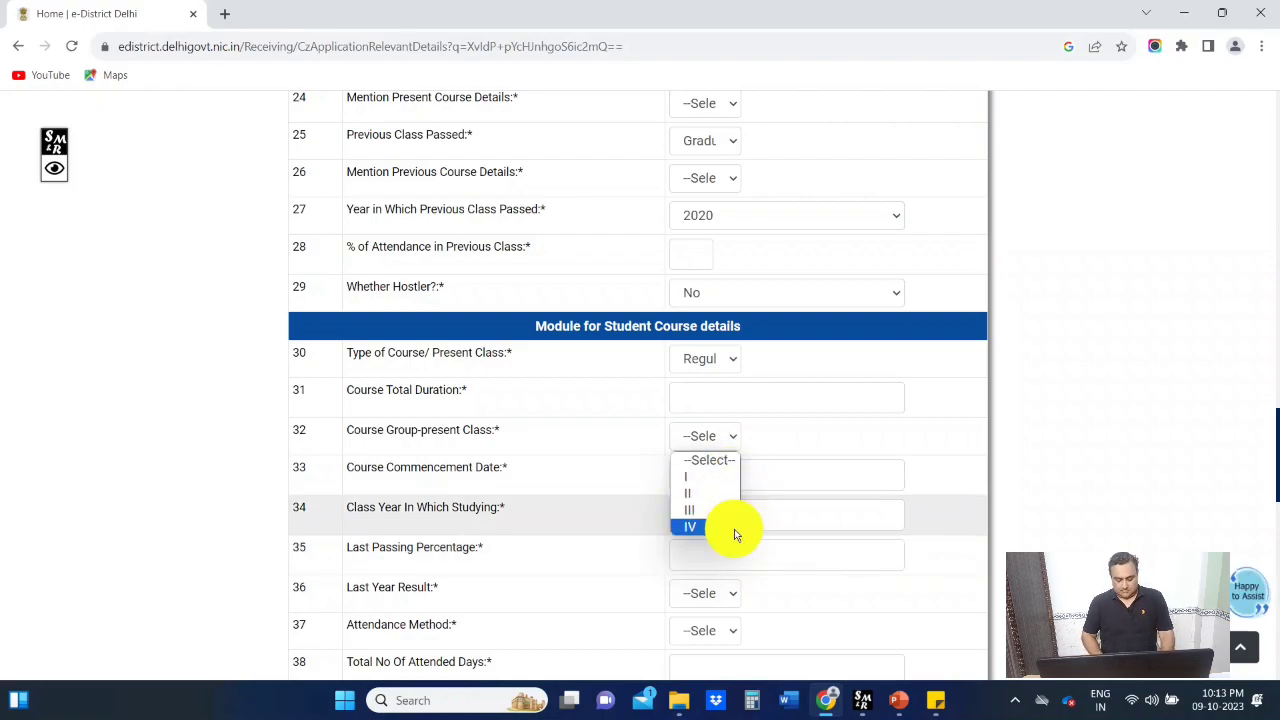
{"action": "left_click", "coordinate": [716, 478]}
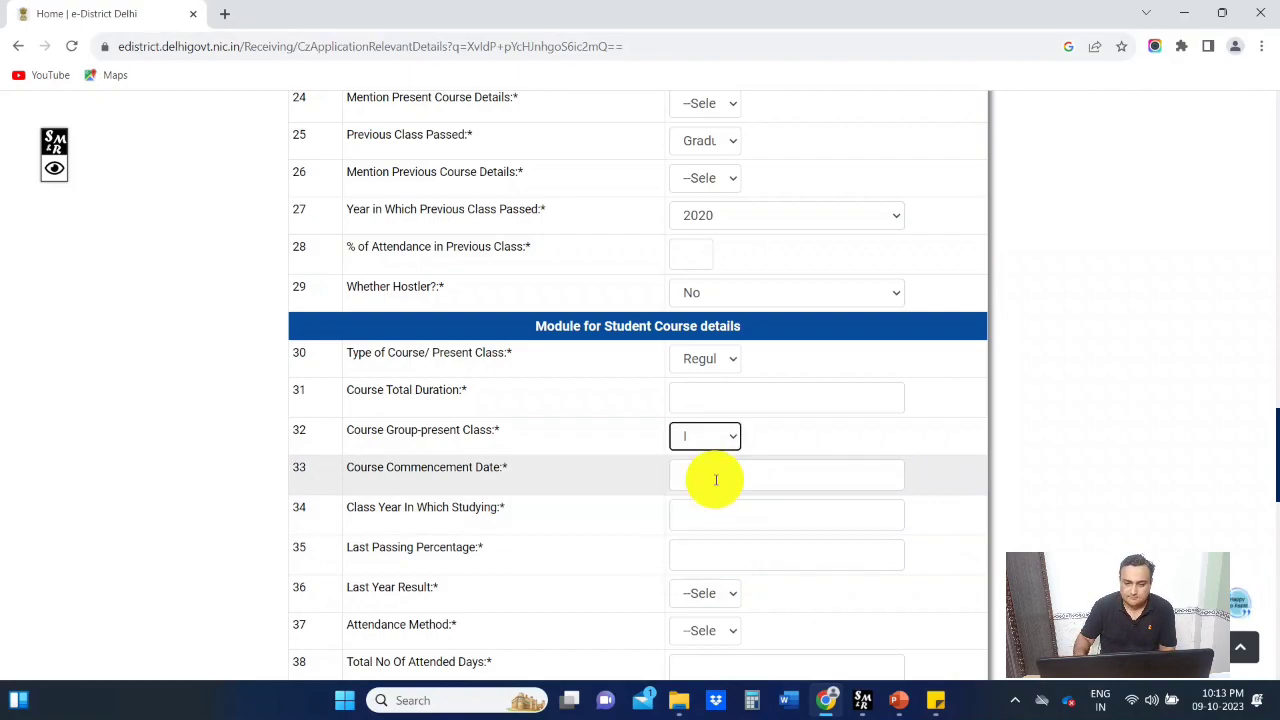
Step: Set the course commencement date to 01/08/2023
{"action": "left_click", "coordinate": [811, 476]}
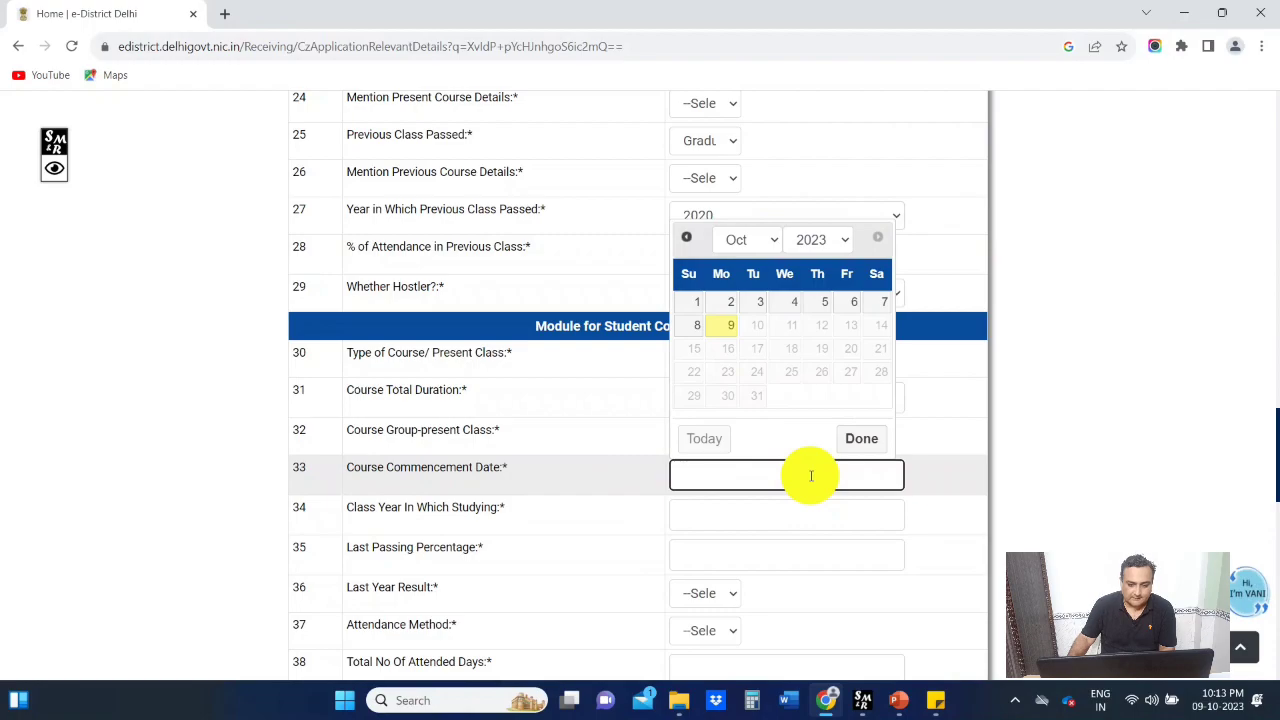
{"action": "left_click", "coordinate": [776, 243]}
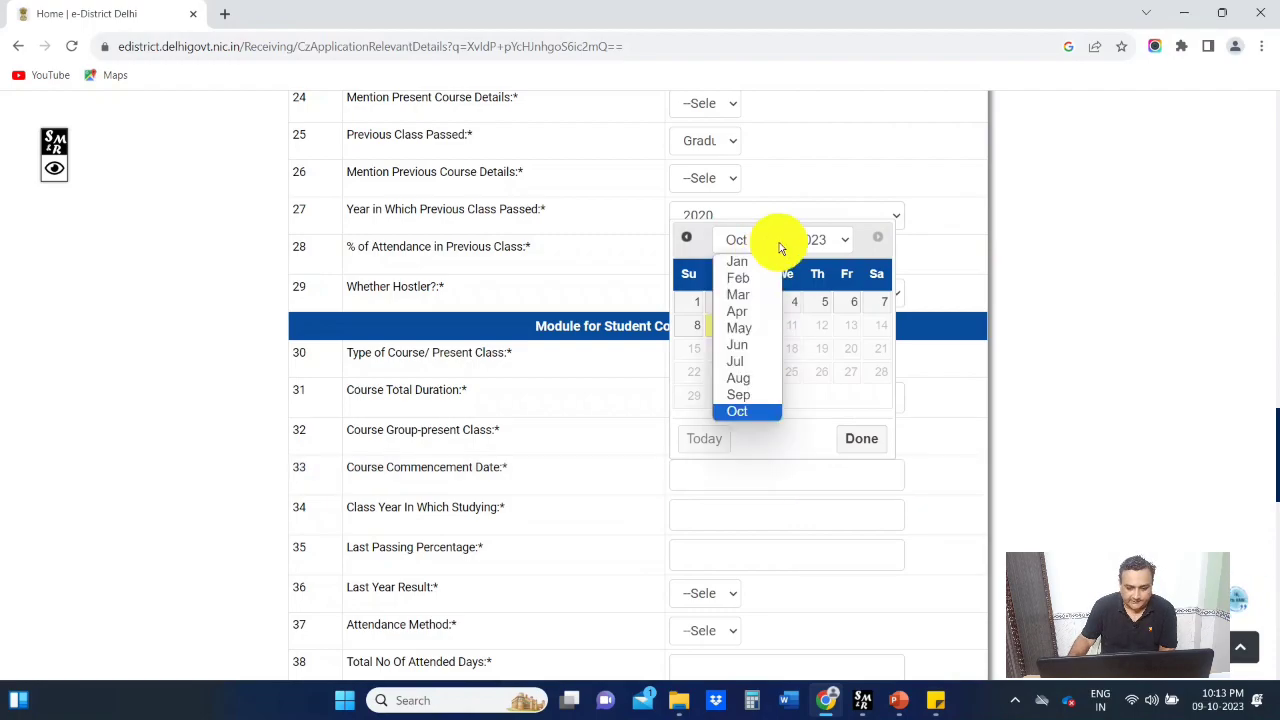
{"action": "left_click", "coordinate": [748, 377]}
{"action": "left_click", "coordinate": [759, 301]}
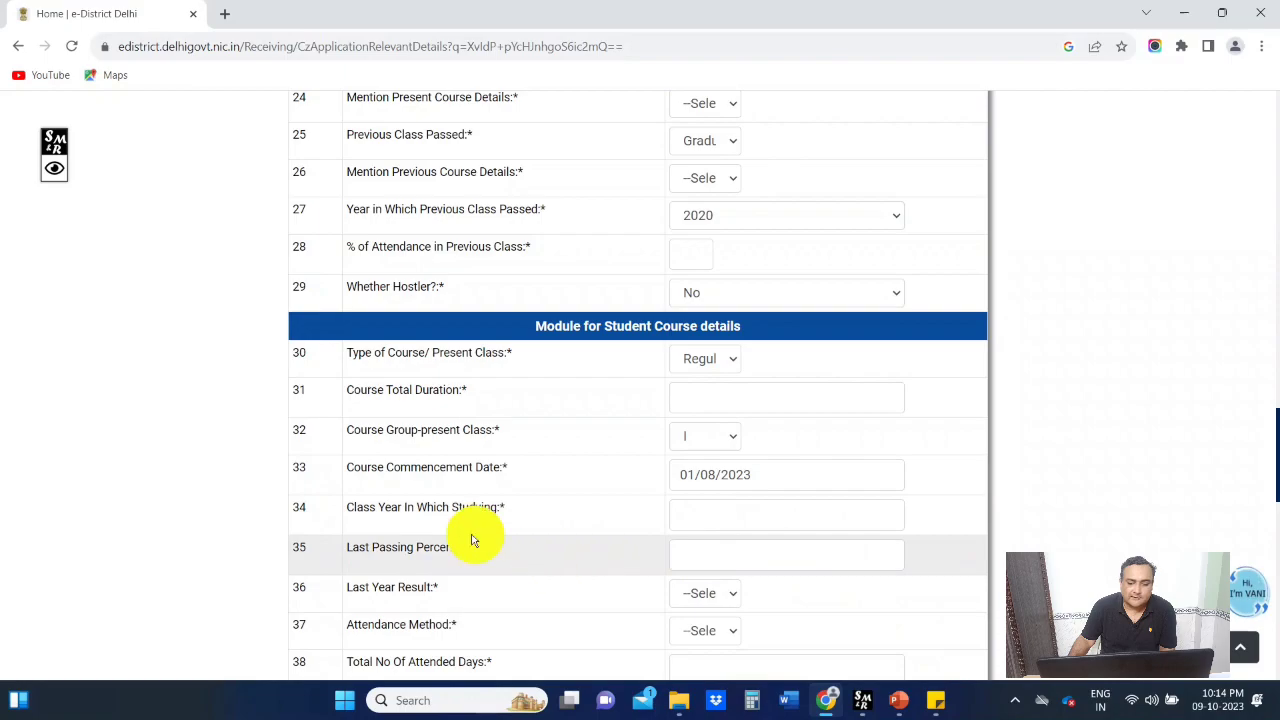
Step: Set the last year result to Pass in the student course details
{"action": "left_click", "coordinate": [721, 507]}
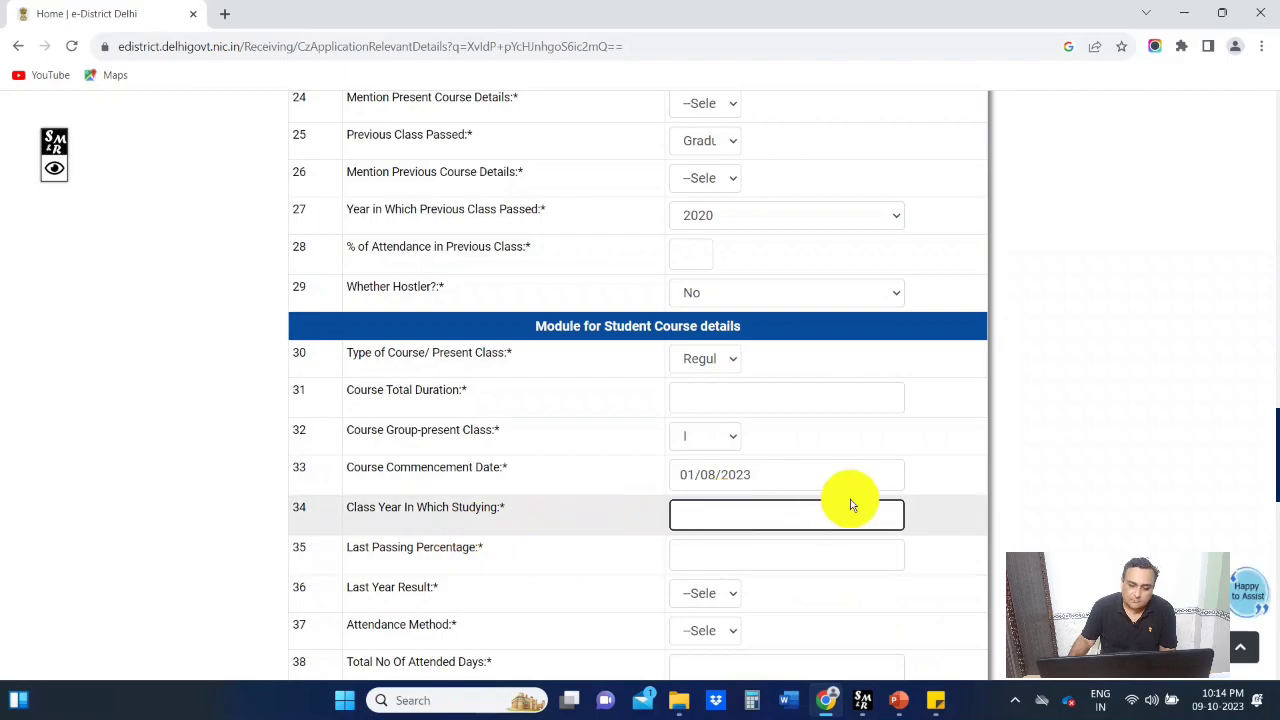
{"action": "scroll", "coordinate": [1070, 428], "scroll_direction": "down", "scroll_amount": 1}
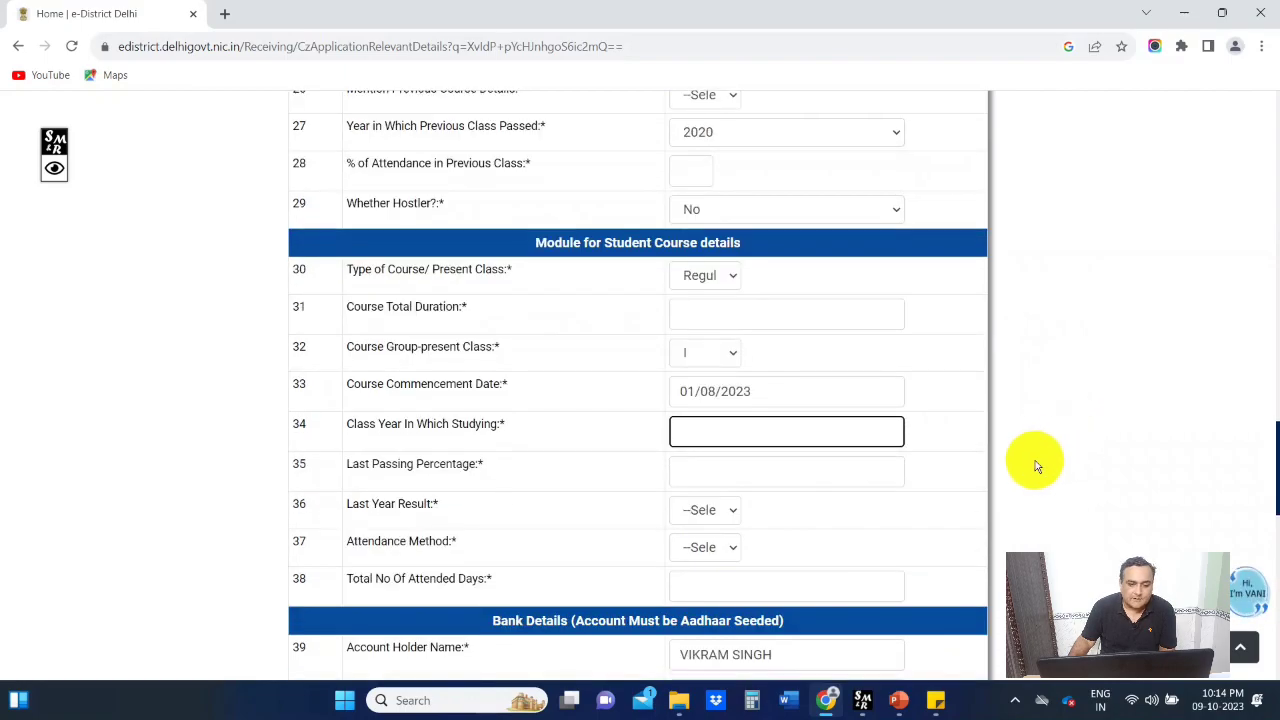
{"action": "left_click", "coordinate": [743, 472]}
{"action": "scroll", "coordinate": [857, 506], "scroll_direction": "down", "scroll_amount": 1}
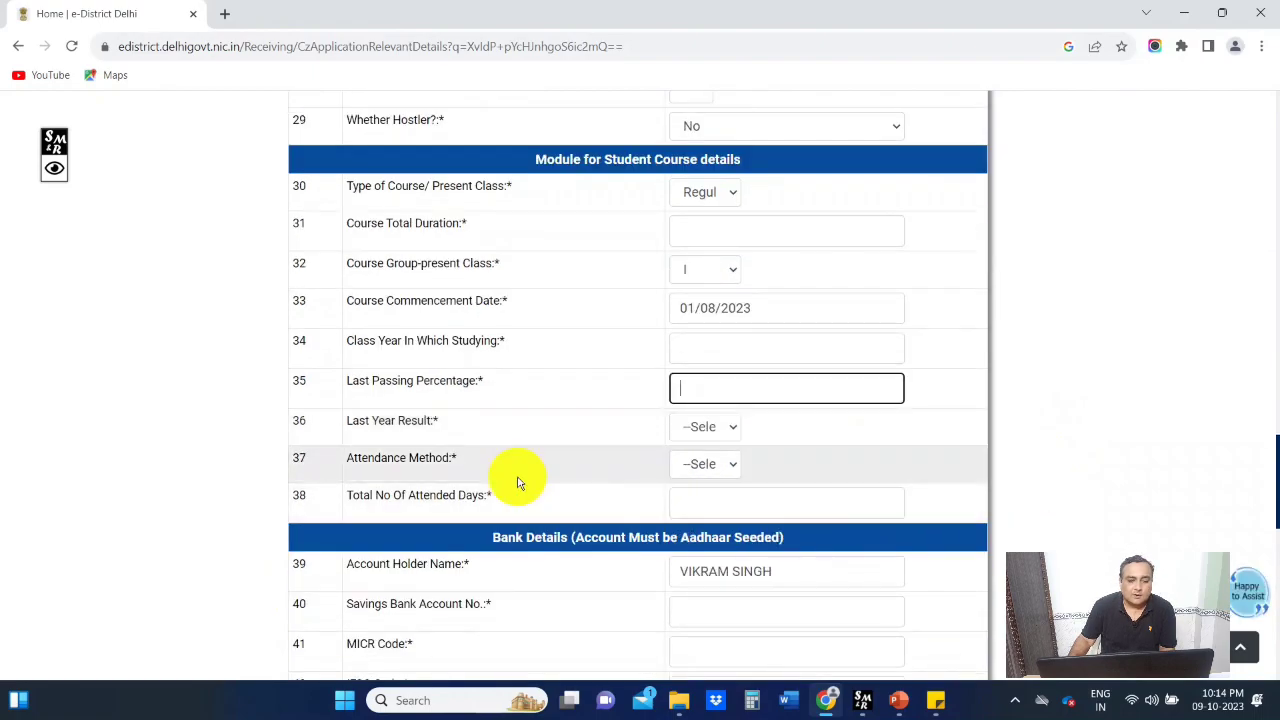
{"action": "left_click", "coordinate": [729, 434]}
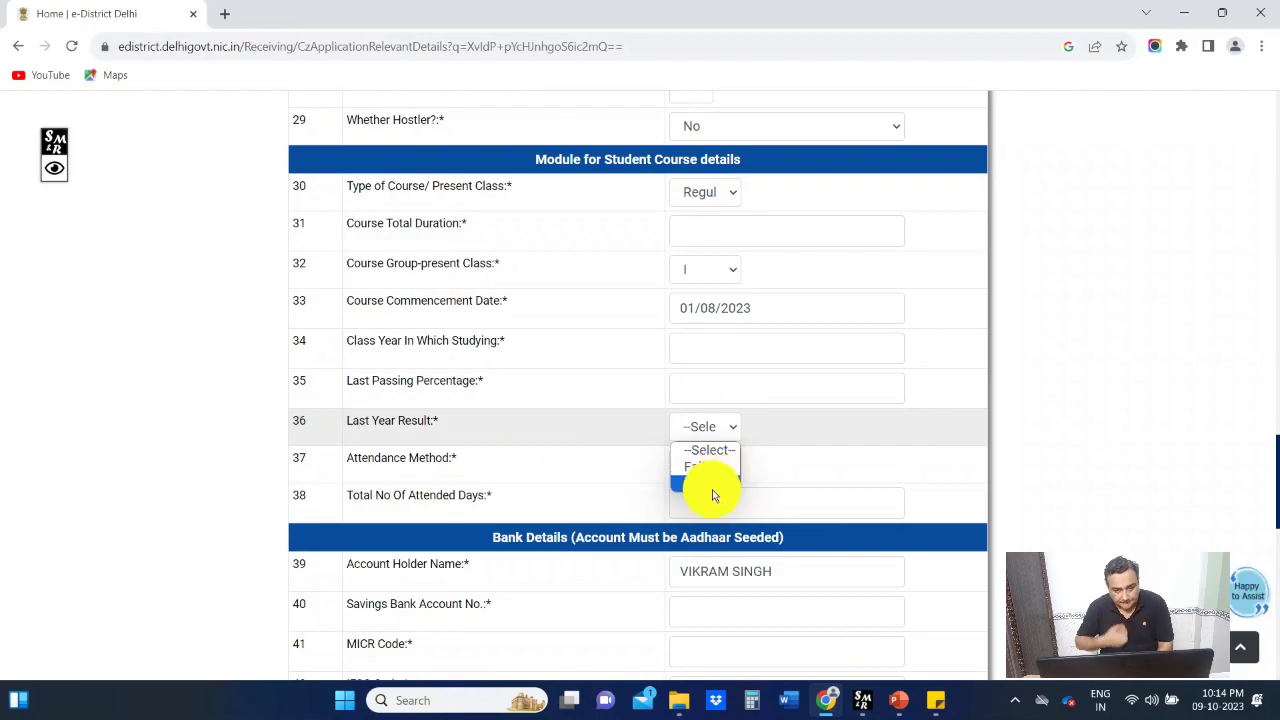
{"action": "left_click", "coordinate": [712, 489]}
Step: Set the attendance method to Others and enter 75 as the total number of attended days
{"action": "left_click", "coordinate": [717, 464]}
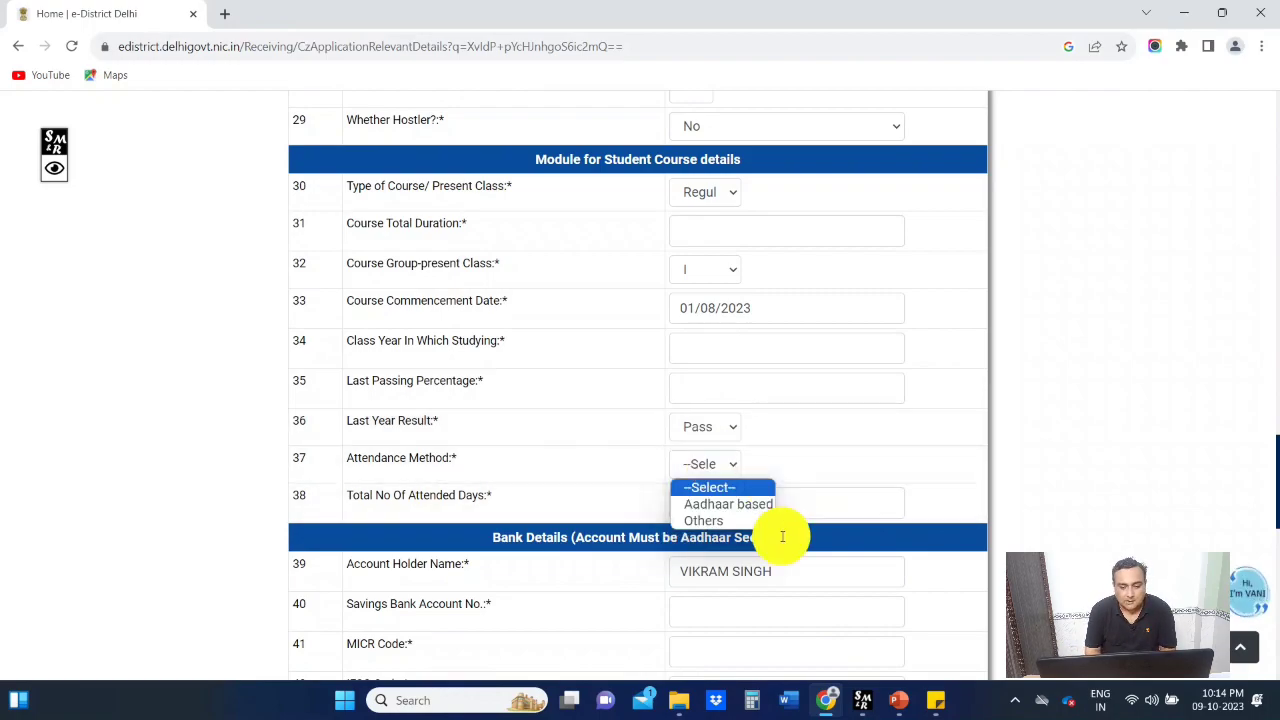
{"action": "left_click", "coordinate": [731, 520]}
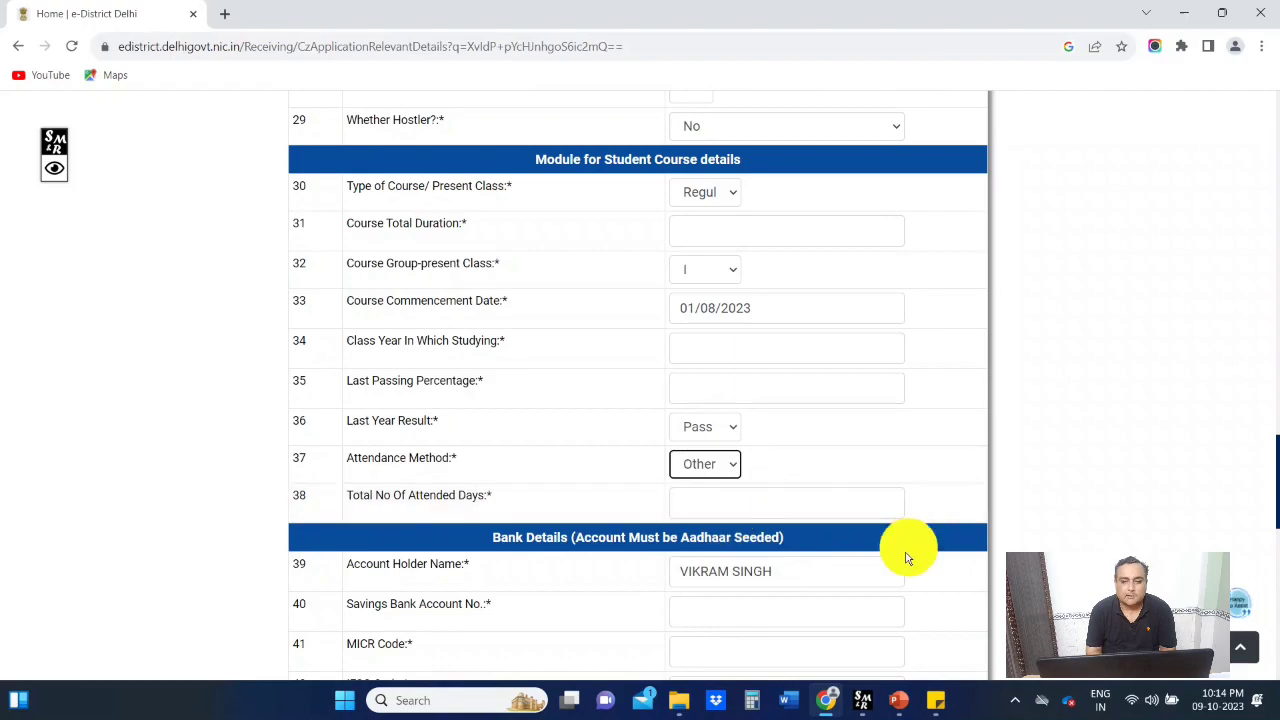
{"action": "left_click", "coordinate": [780, 506]}
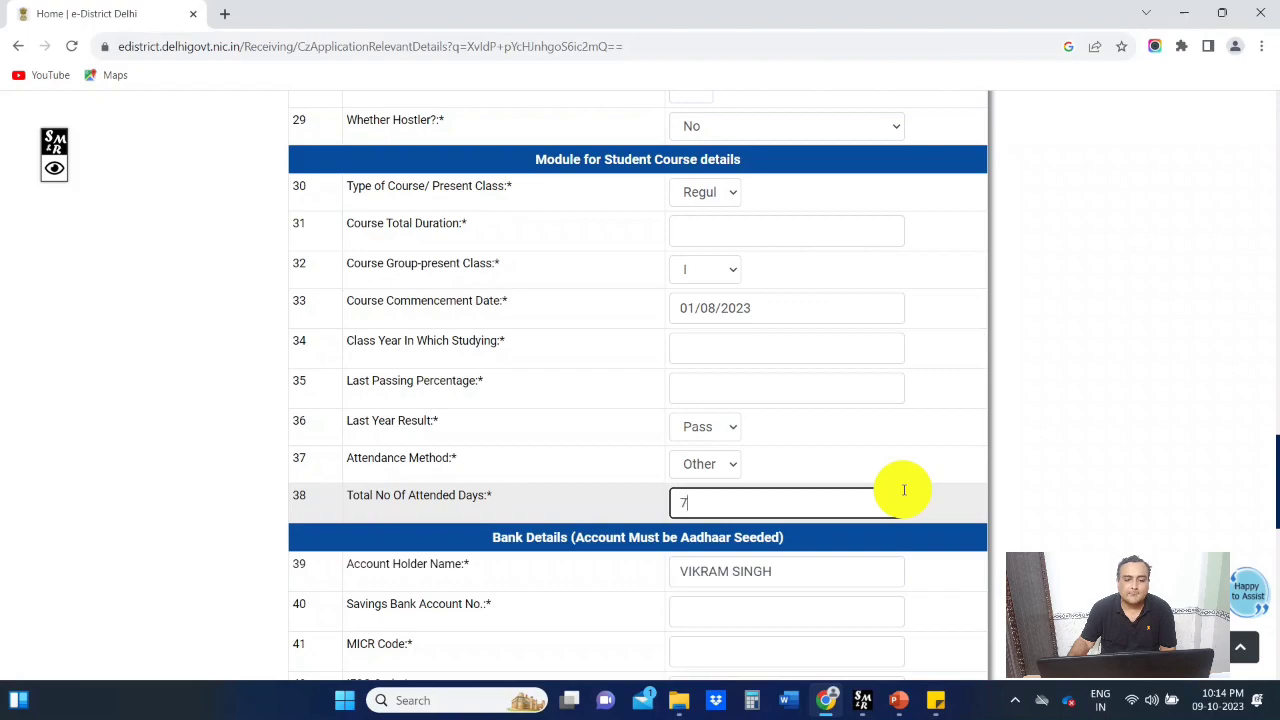
{"action": "type", "text": "5"}
Step: Enter 88000 as the total tuition fees paid and 20000 as the admission fees in the fee details
{"action": "scroll", "coordinate": [903, 490], "scroll_direction": "down", "scroll_amount": 2}
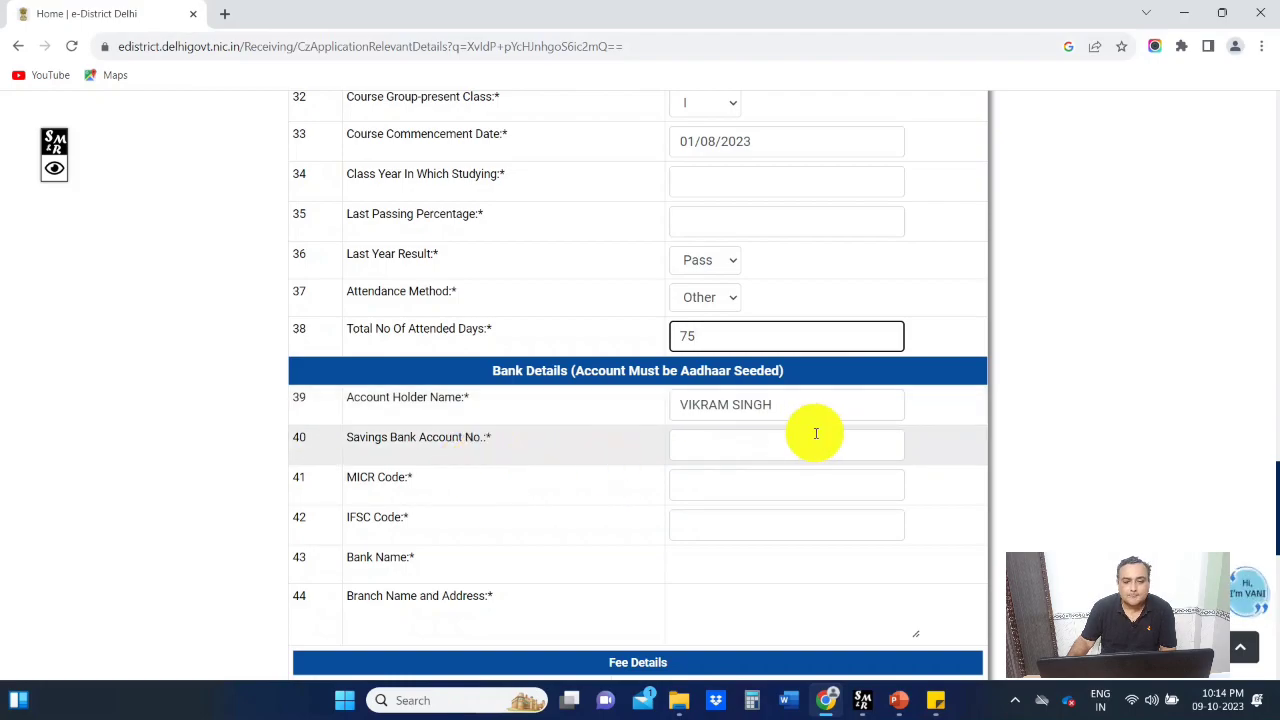
{"action": "scroll", "coordinate": [748, 515], "scroll_direction": "down", "scroll_amount": 1}
{"action": "scroll", "coordinate": [748, 519], "scroll_direction": "down", "scroll_amount": 1}
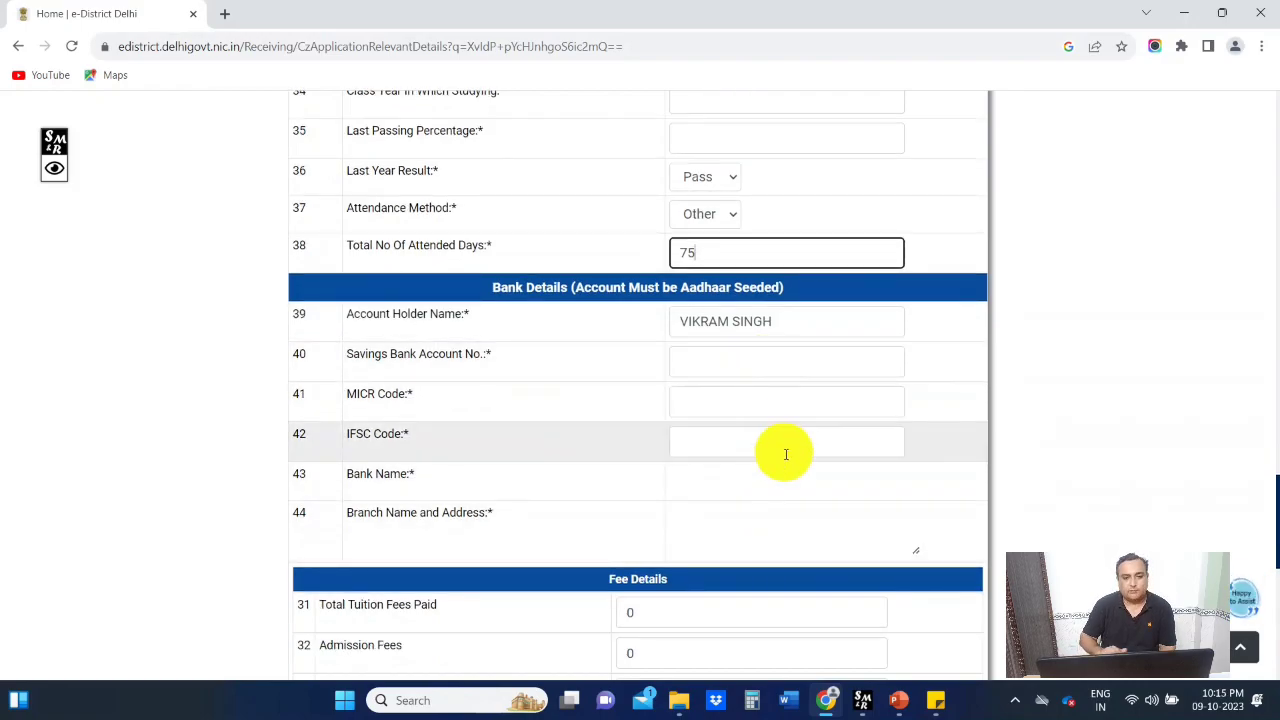
{"action": "scroll", "coordinate": [790, 466], "scroll_direction": "down", "scroll_amount": 2}
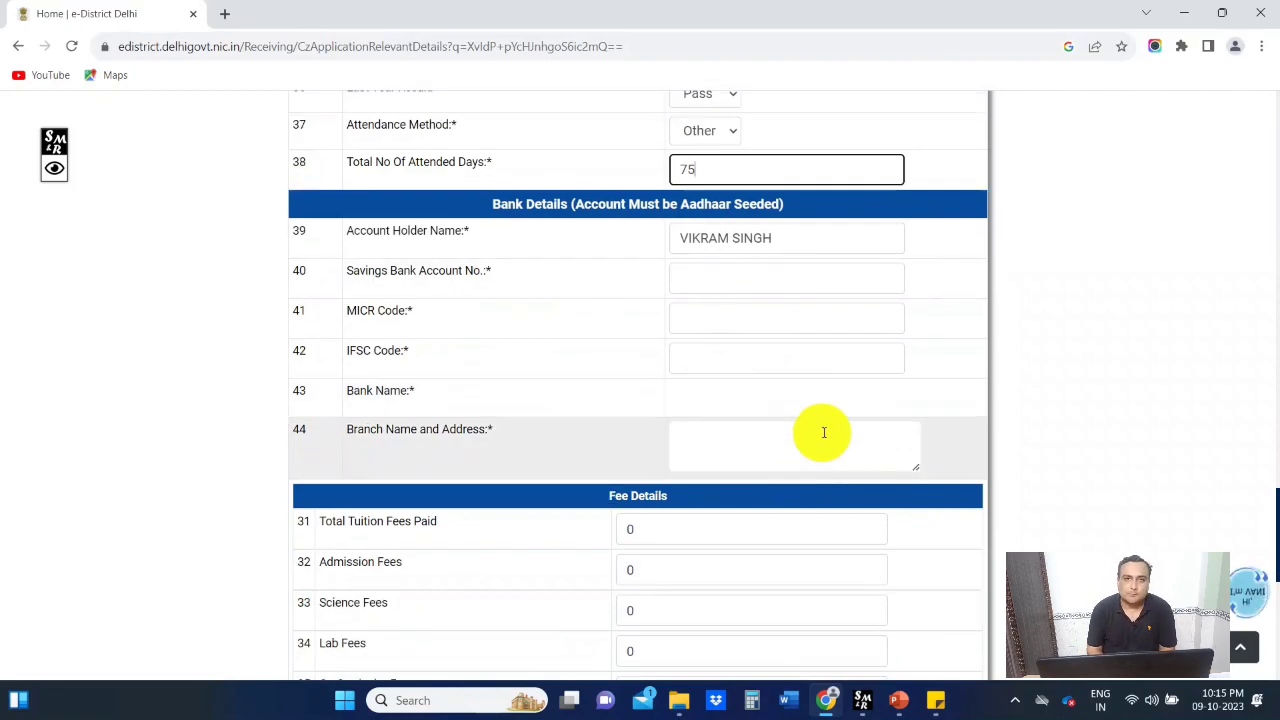
{"action": "scroll", "coordinate": [792, 463], "scroll_direction": "down", "scroll_amount": 8}
{"action": "scroll", "coordinate": [828, 587], "scroll_direction": "up", "scroll_amount": 2}
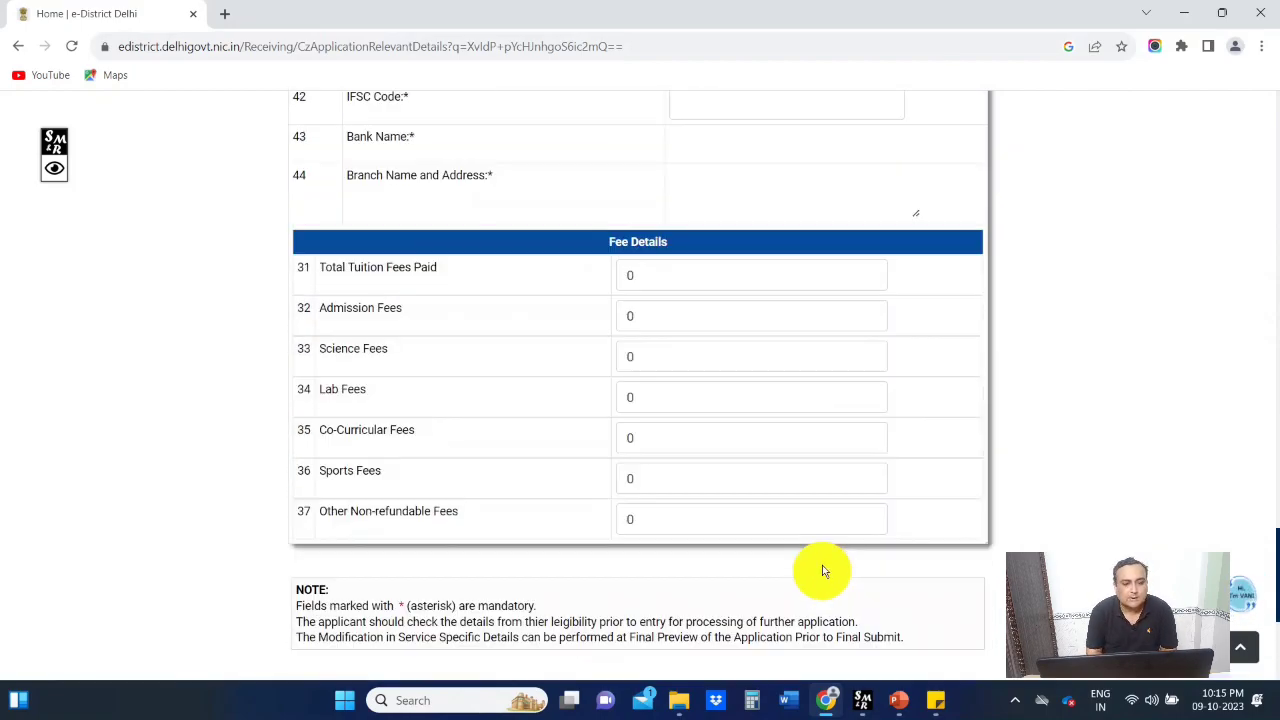
{"action": "left_click", "coordinate": [689, 279]}
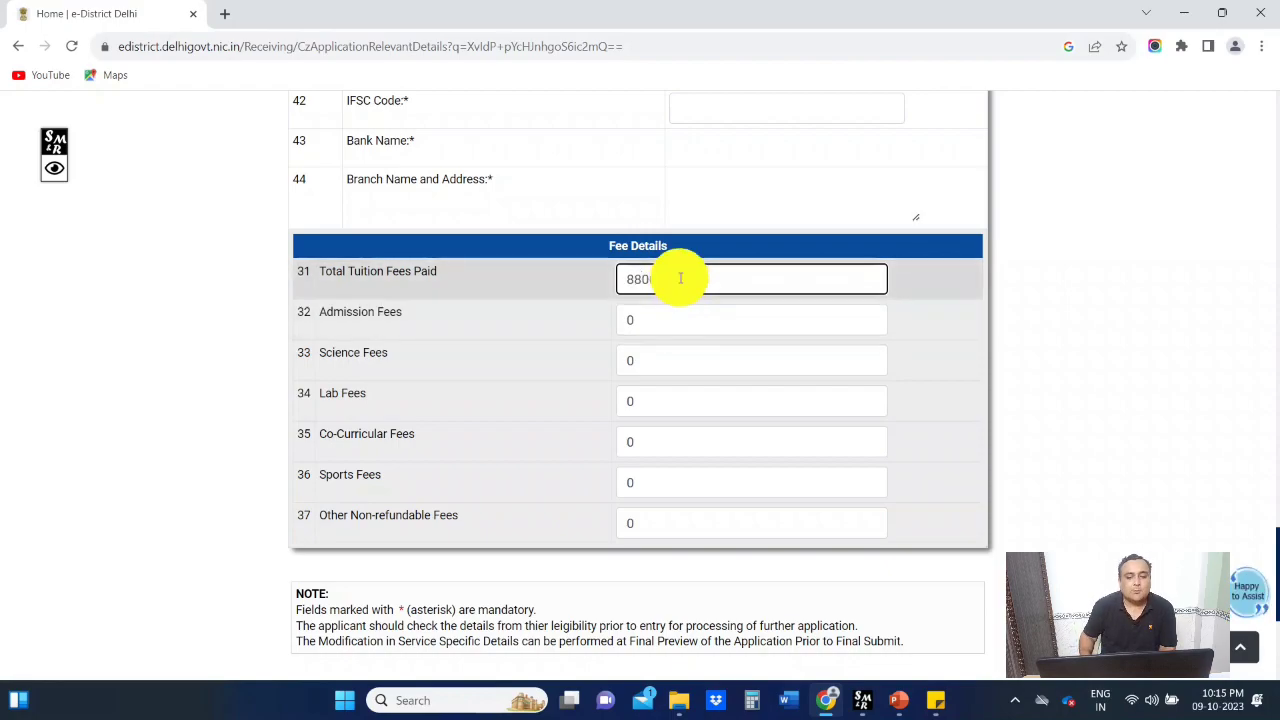
{"action": "type", "text": "00"}
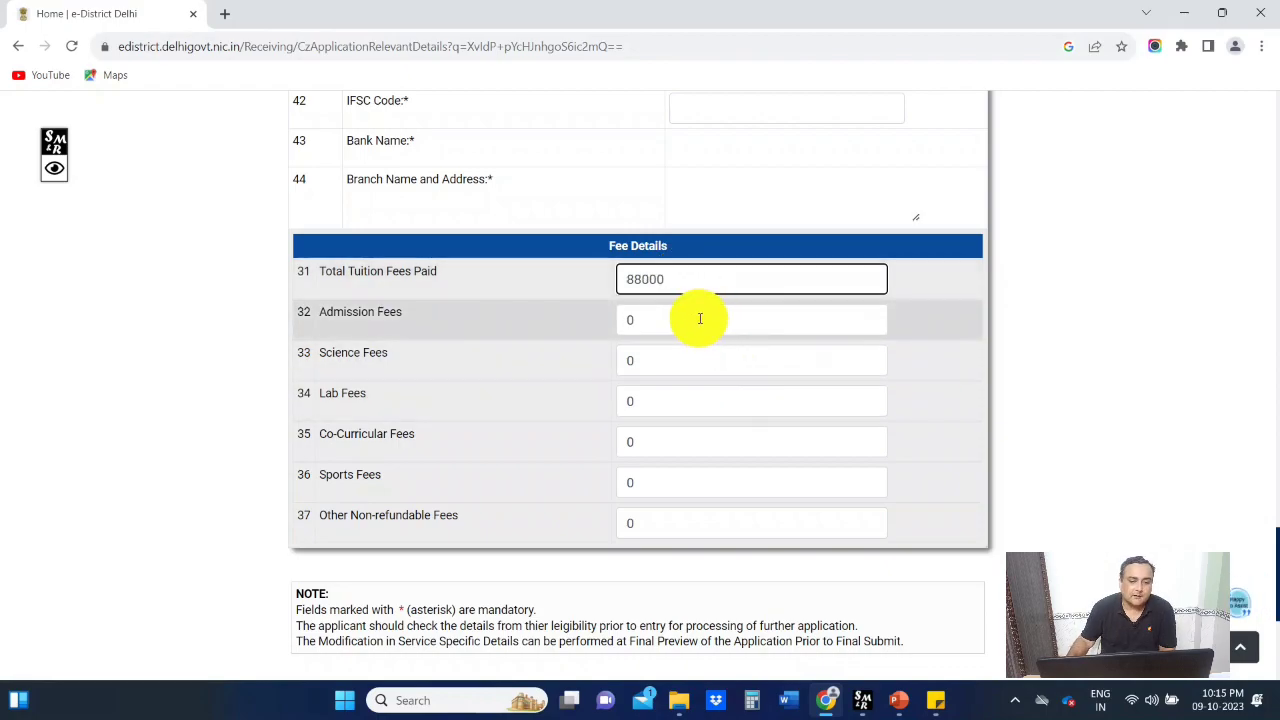
{"action": "left_click", "coordinate": [700, 318]}
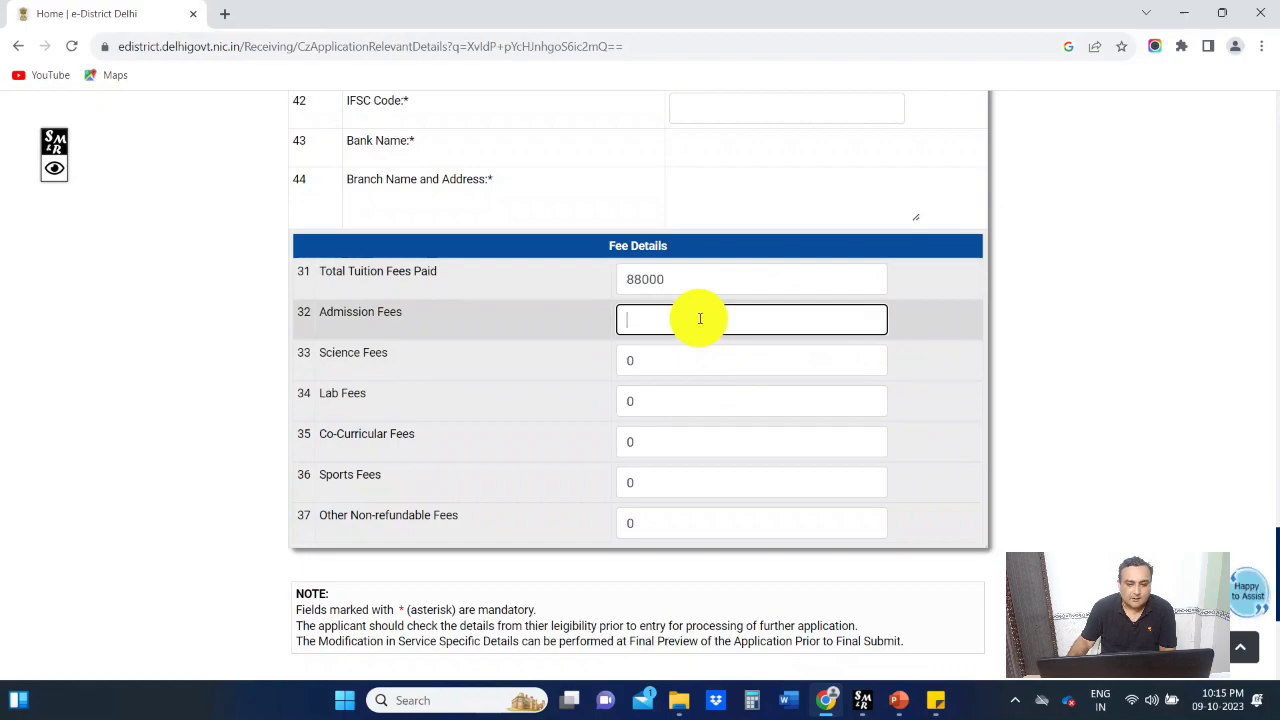
{"action": "type", "text": "20000"}
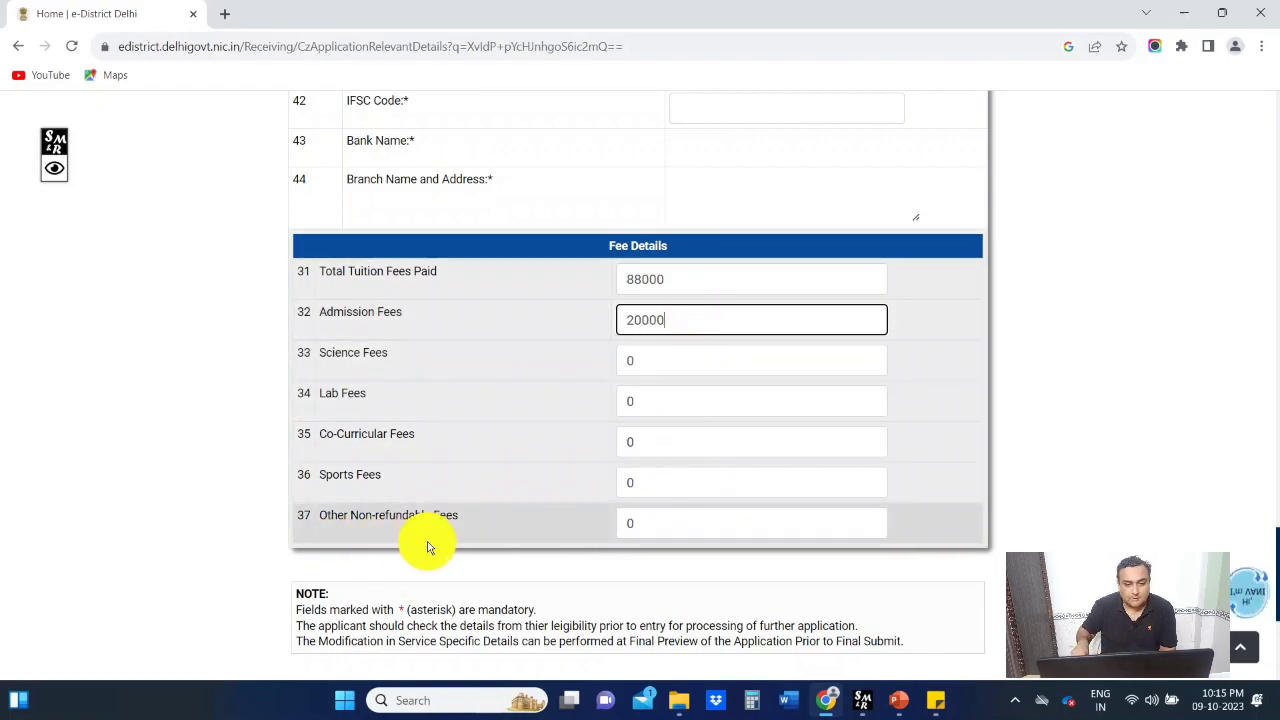
Step: Set the other non-refundable fees to 1000
{"action": "left_click", "coordinate": [695, 522]}
{"action": "key", "text": "BackSpace"}
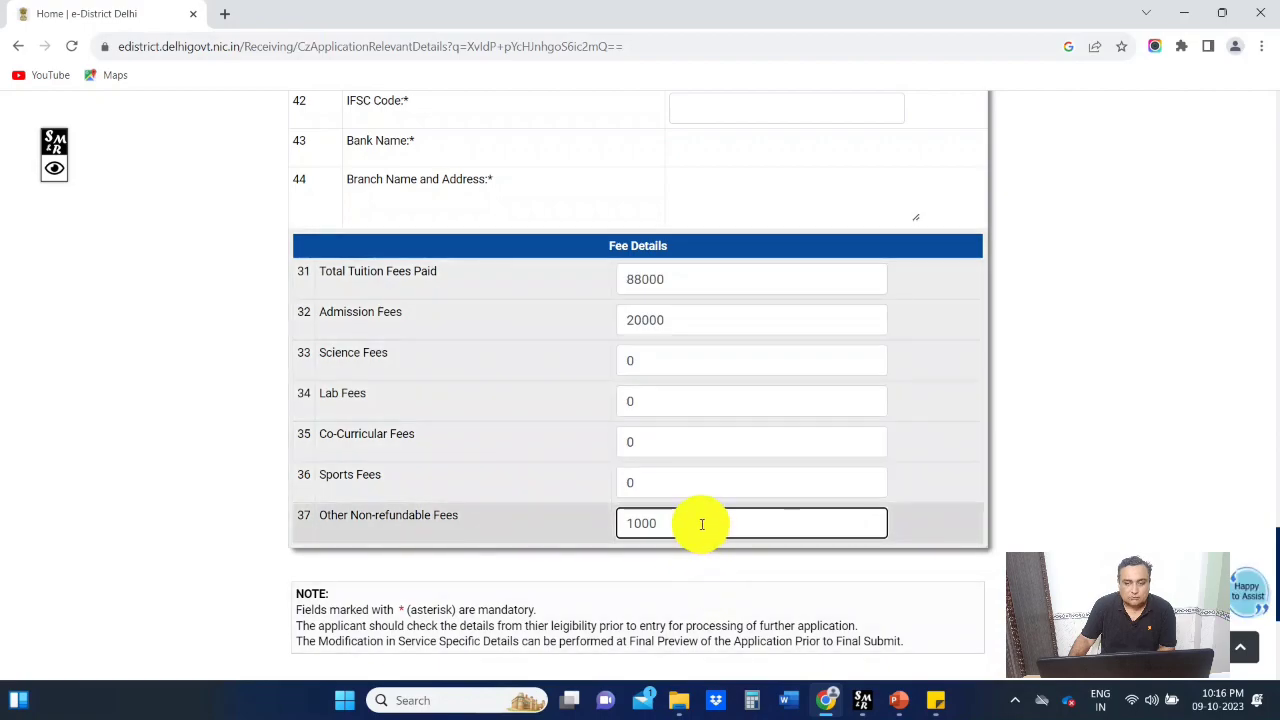
{"action": "scroll", "coordinate": [702, 524], "scroll_direction": "down", "scroll_amount": 2}
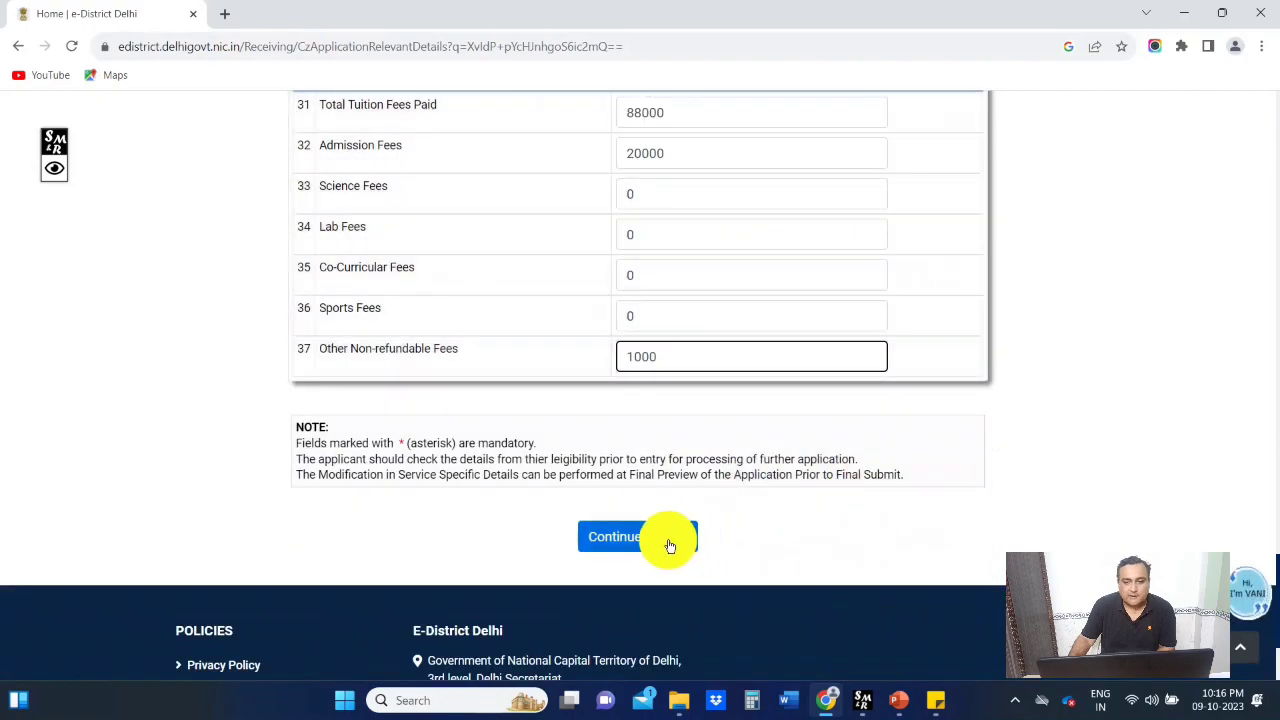
Step: Submit the completed service details form to continue to the next stage of the application
{"action": "left_click", "coordinate": [667, 544]}
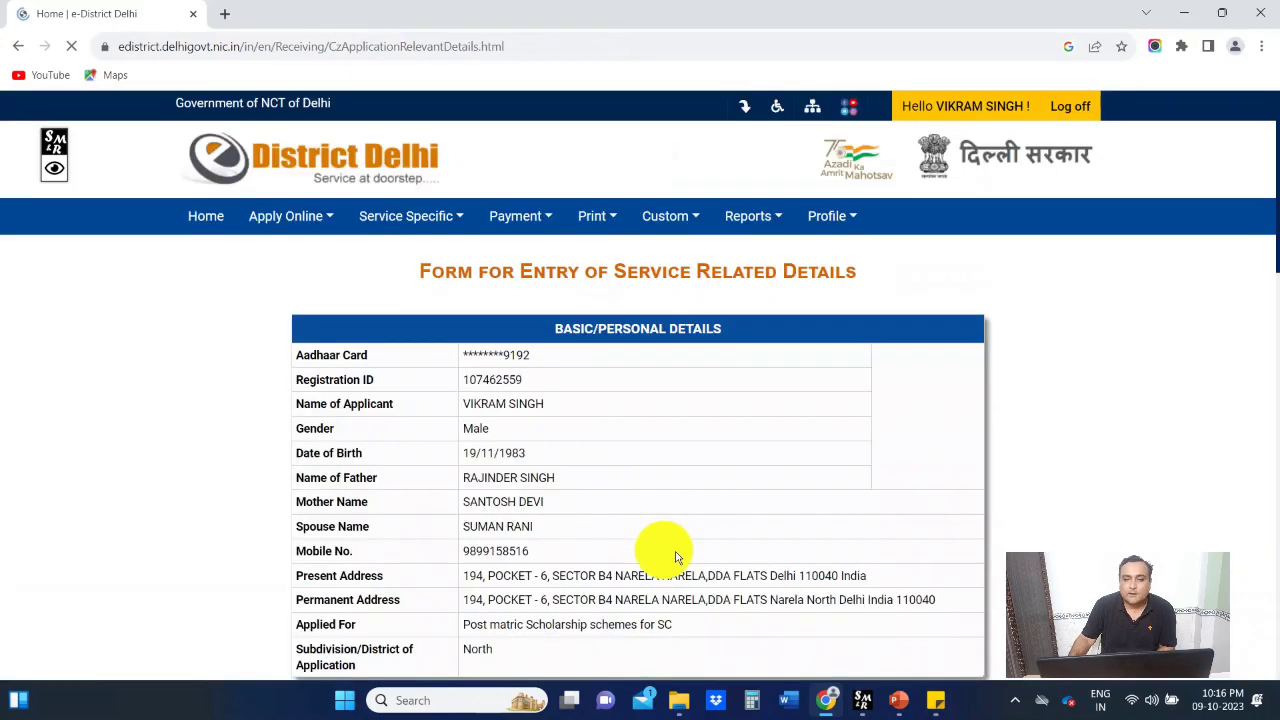
Step: Look through the whole scholarship form, from personal details to fee details, for mandatory fields that still need a value
{"action": "scroll", "coordinate": [1010, 486], "scroll_direction": "down", "scroll_amount": 1}
{"action": "scroll", "coordinate": [1014, 488], "scroll_direction": "down", "scroll_amount": 5}
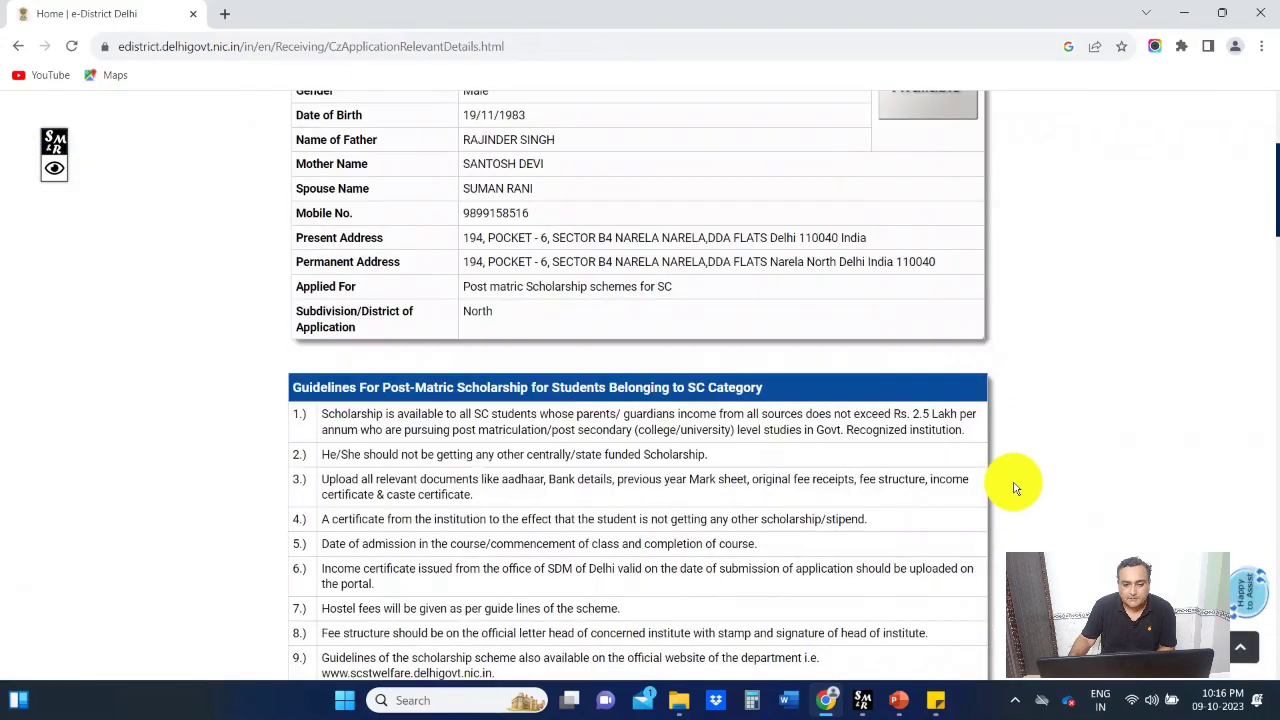
{"action": "scroll", "coordinate": [1014, 488], "scroll_direction": "down", "scroll_amount": 3}
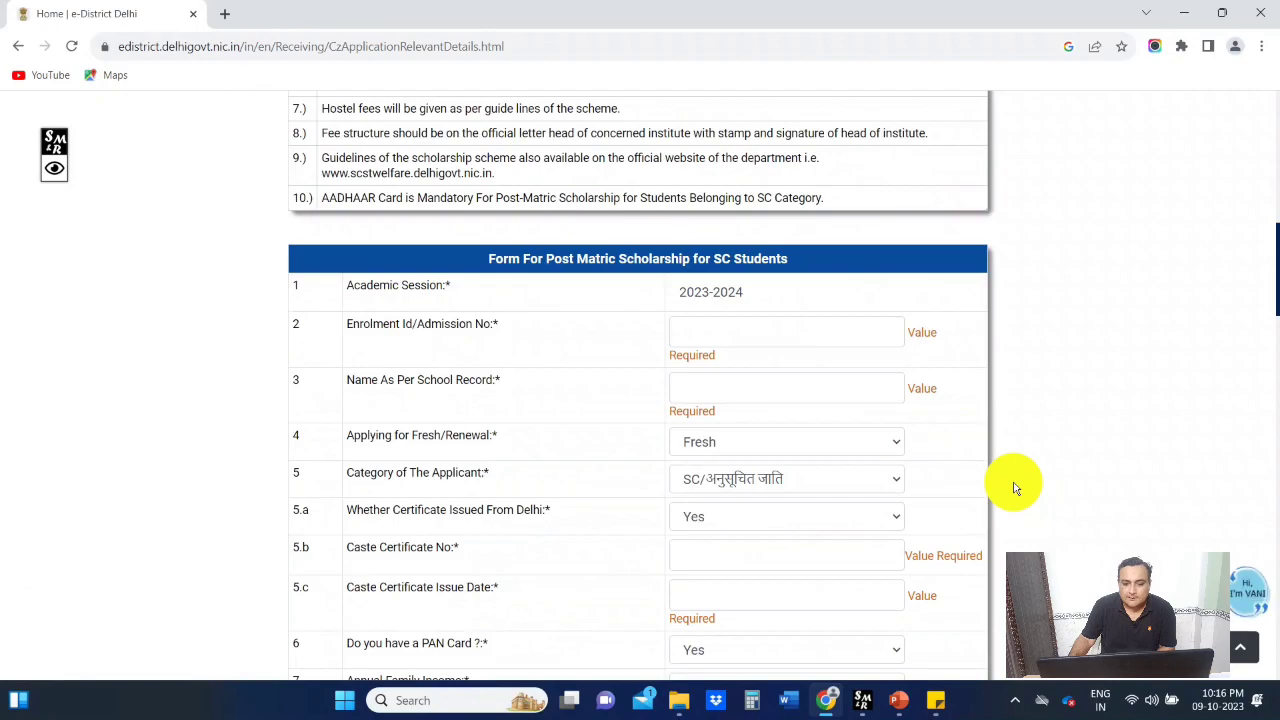
{"action": "scroll", "coordinate": [1020, 474], "scroll_direction": "down", "scroll_amount": 3}
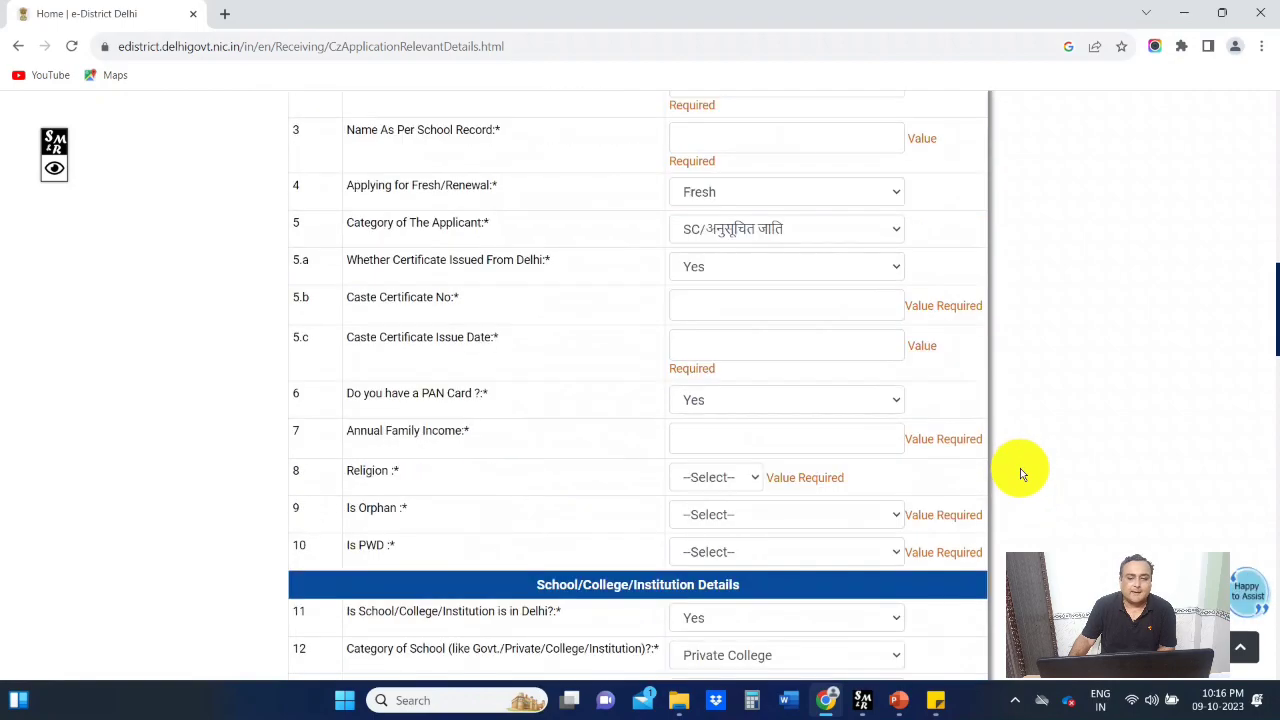
{"action": "scroll", "coordinate": [1012, 458], "scroll_direction": "down", "scroll_amount": 4}
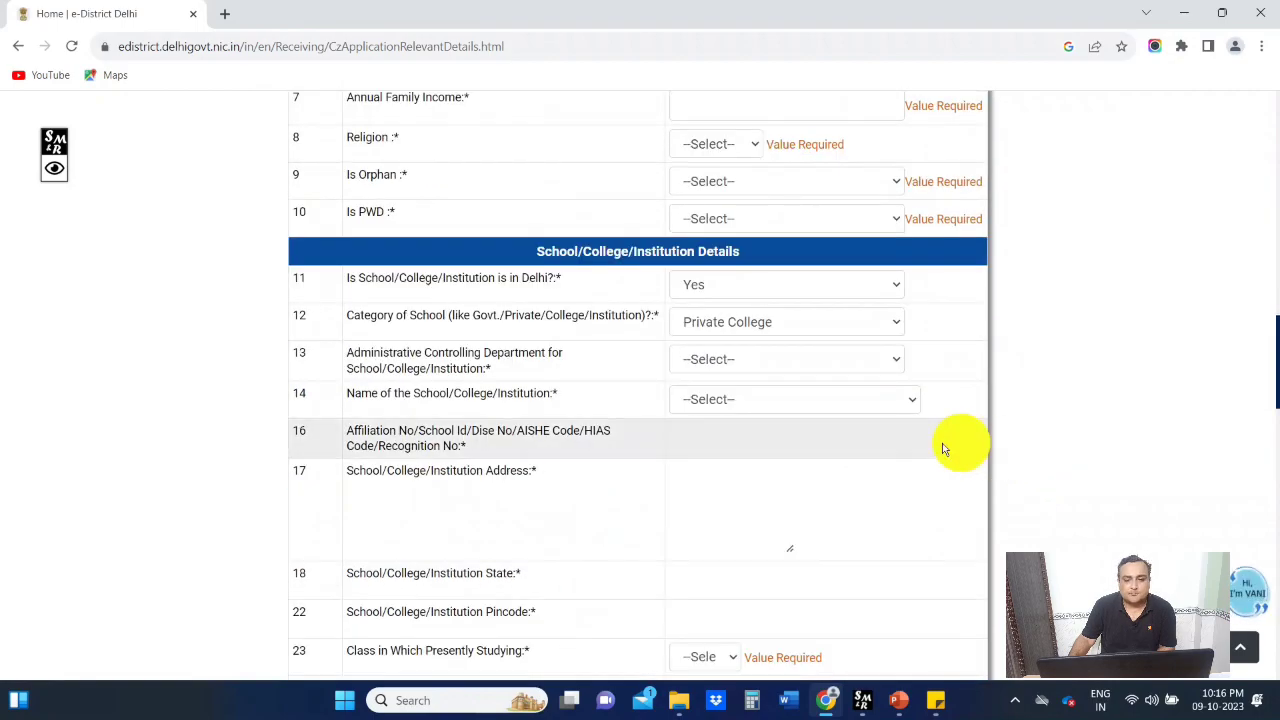
{"action": "scroll", "coordinate": [874, 467], "scroll_direction": "down", "scroll_amount": 4}
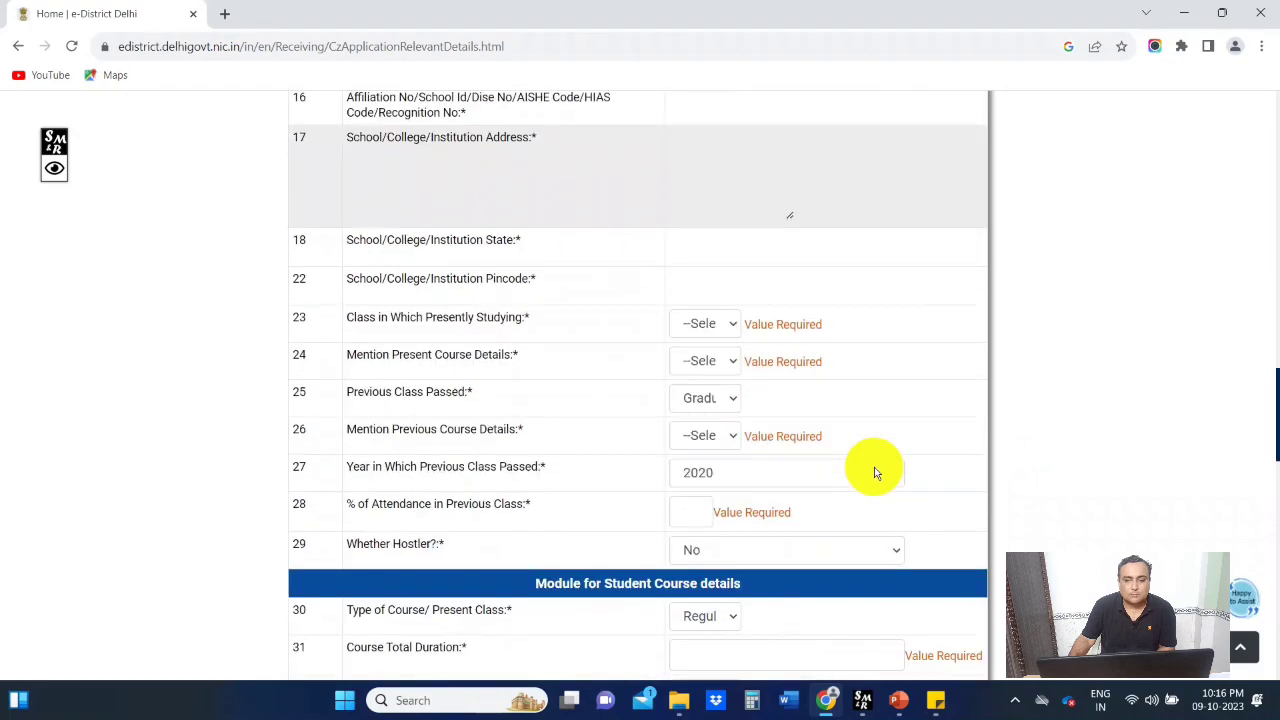
{"action": "scroll", "coordinate": [874, 470], "scroll_direction": "down", "scroll_amount": 12}
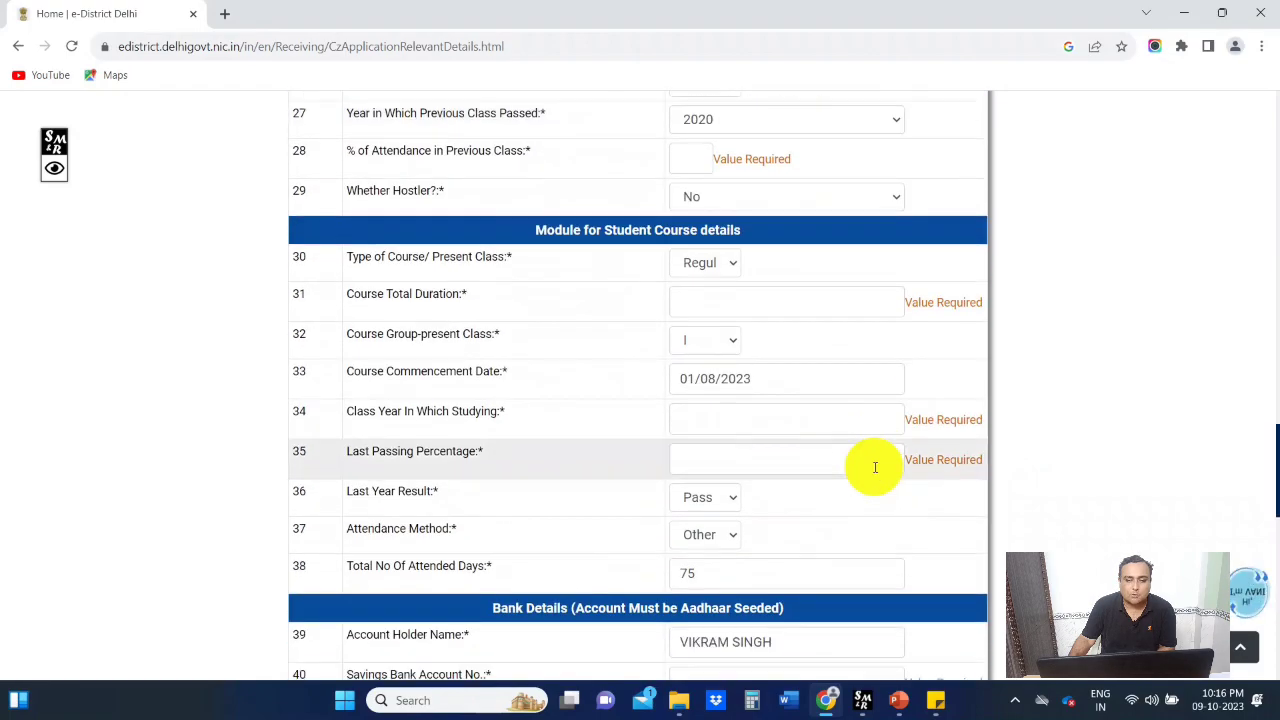
{"action": "scroll", "coordinate": [874, 467], "scroll_direction": "down", "scroll_amount": 1}
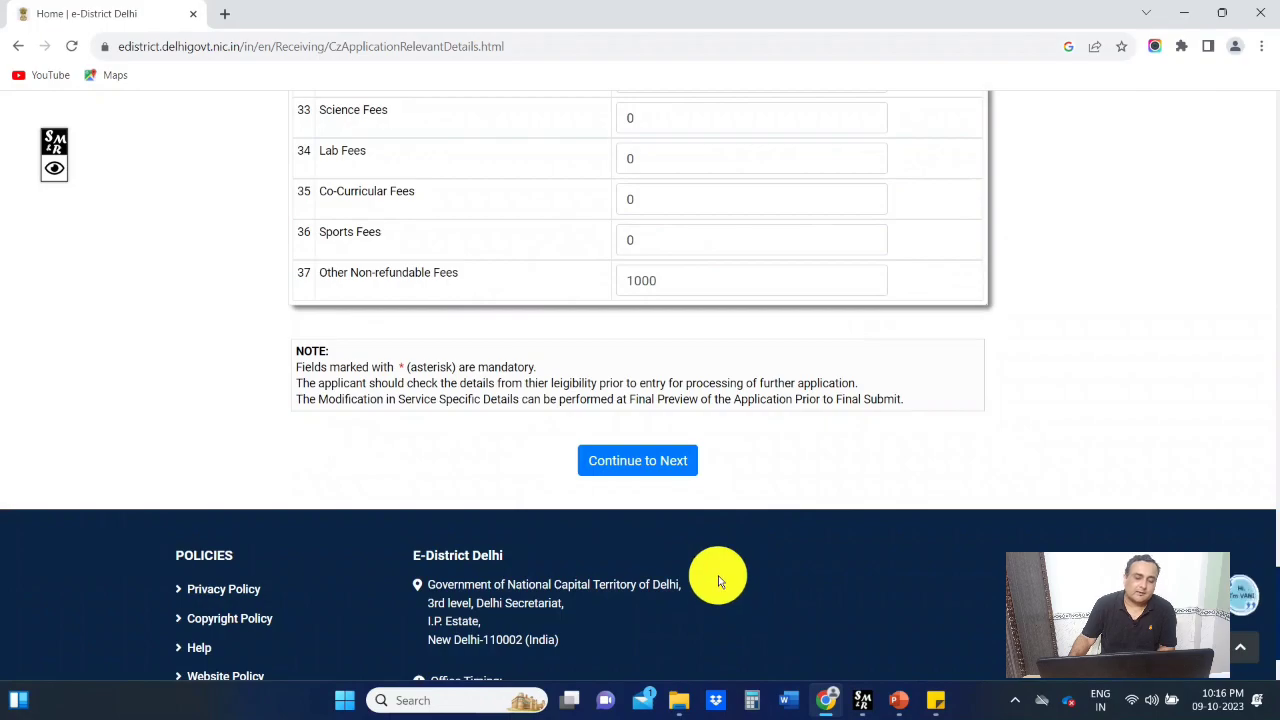
{"action": "scroll", "coordinate": [718, 580], "scroll_direction": "up", "scroll_amount": 6}
{"action": "scroll", "coordinate": [718, 578], "scroll_direction": "up", "scroll_amount": 15}
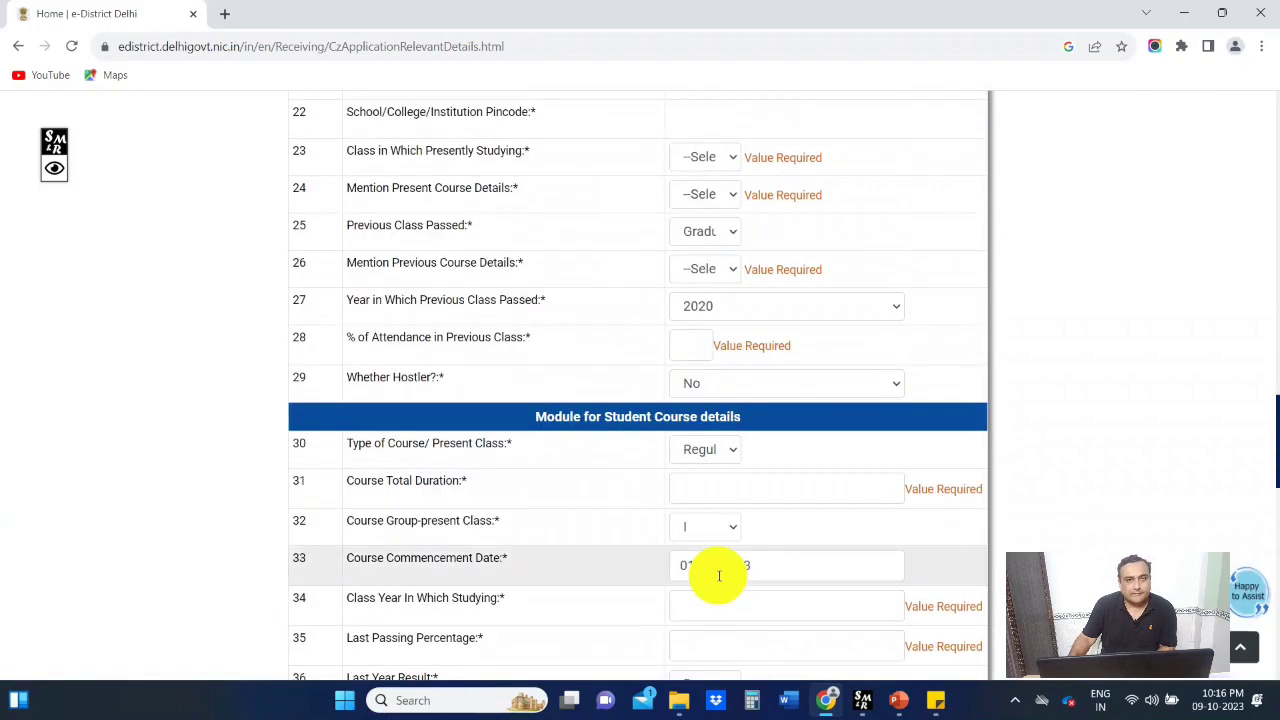
{"action": "scroll", "coordinate": [718, 576], "scroll_direction": "up", "scroll_amount": 4}
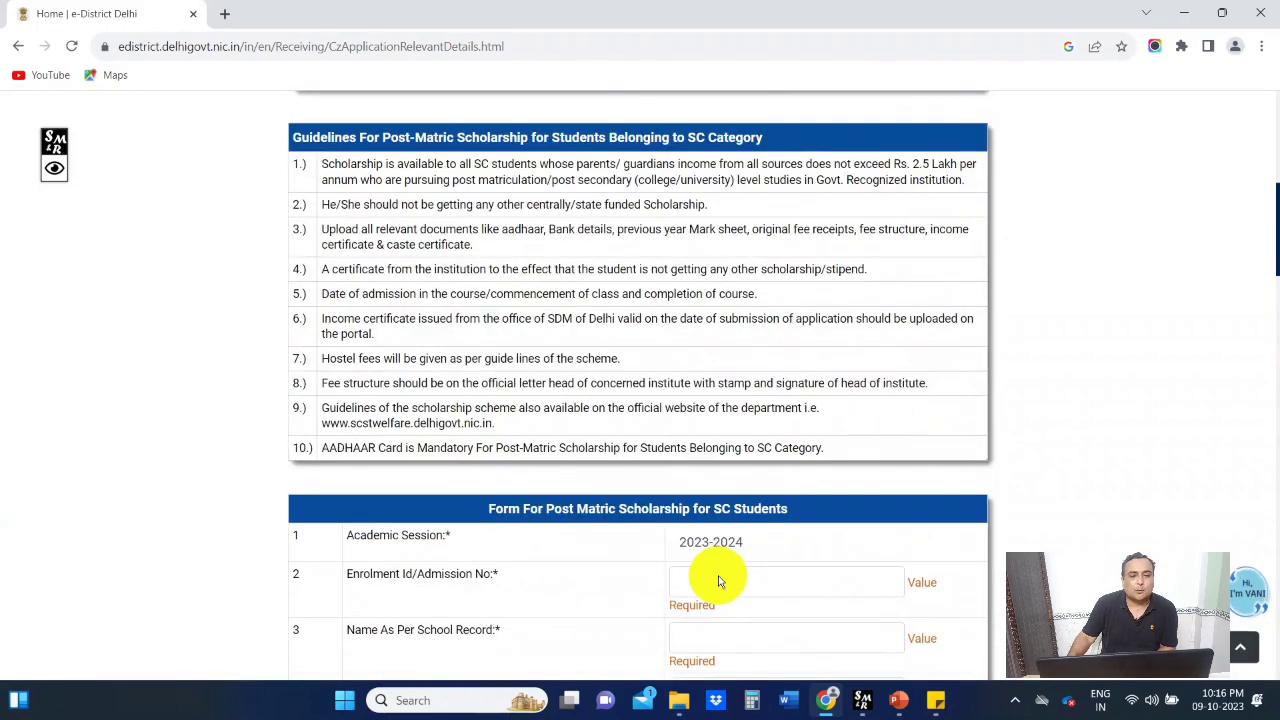
{"action": "scroll", "coordinate": [718, 576], "scroll_direction": "down", "scroll_amount": 7}
{"action": "scroll", "coordinate": [718, 576], "scroll_direction": "down", "scroll_amount": 20}
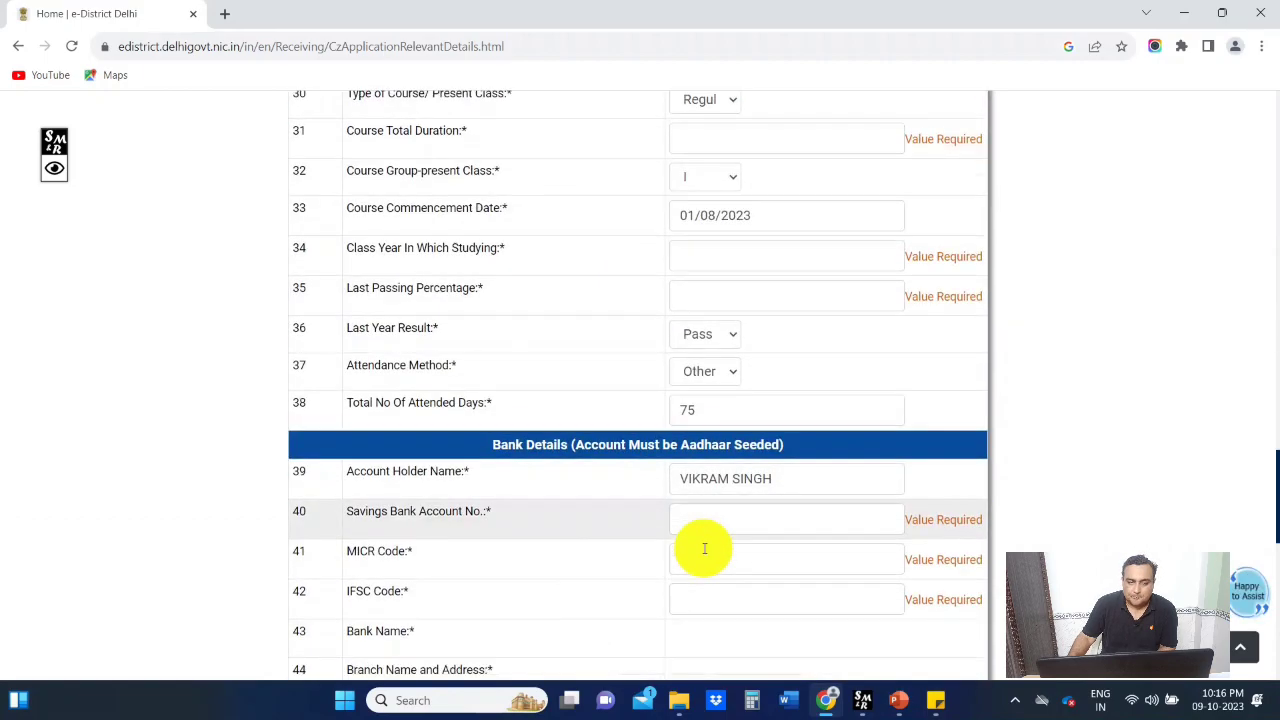